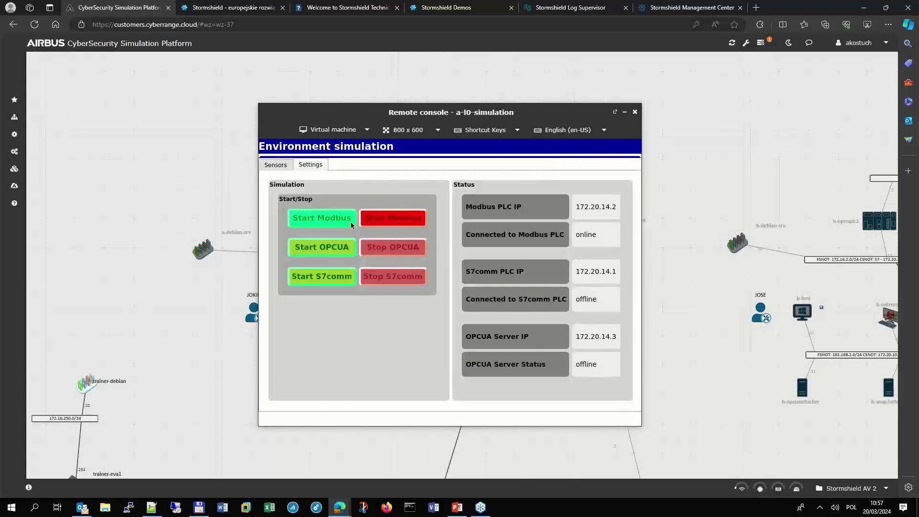
Close the a-l0-simulation console and examine the network topology around the PLCs, the a-eva1 firewall and the a-mitmmodbus machine
left_click(635, 112)
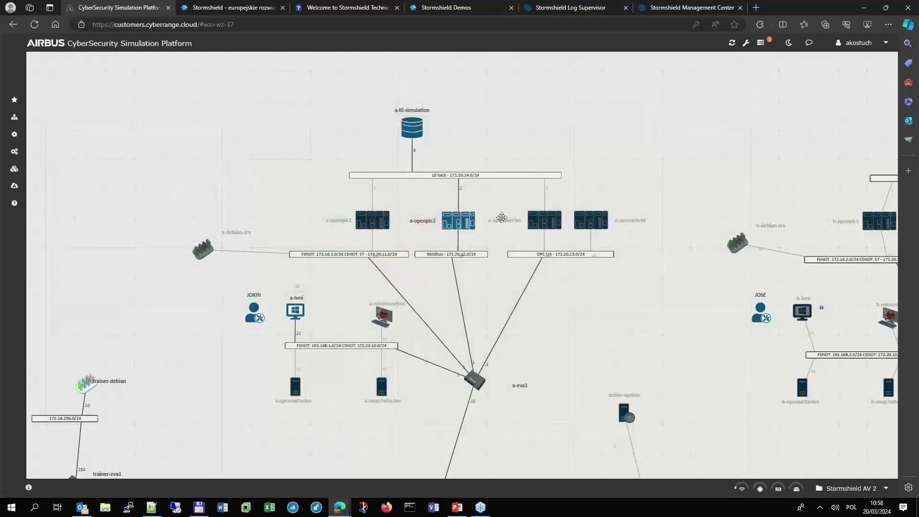
scroll(501, 218, "up", 2)
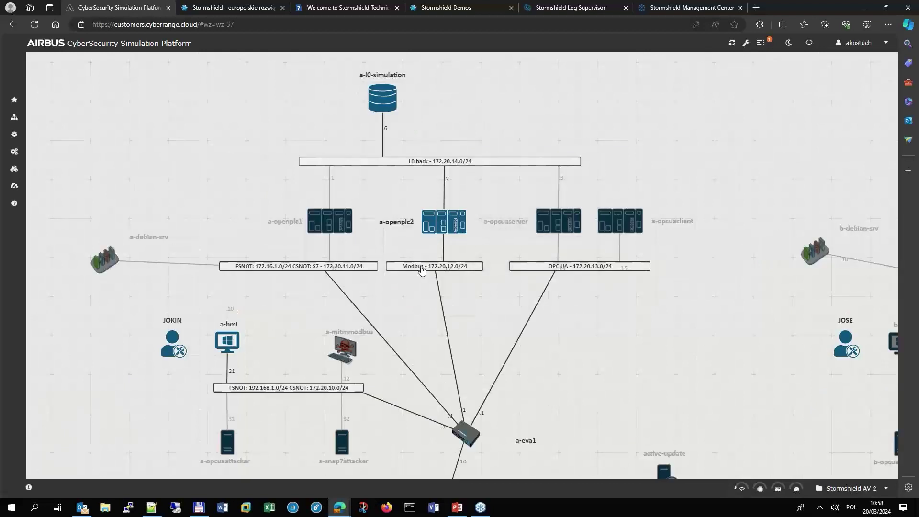
mouse_move(321, 227)
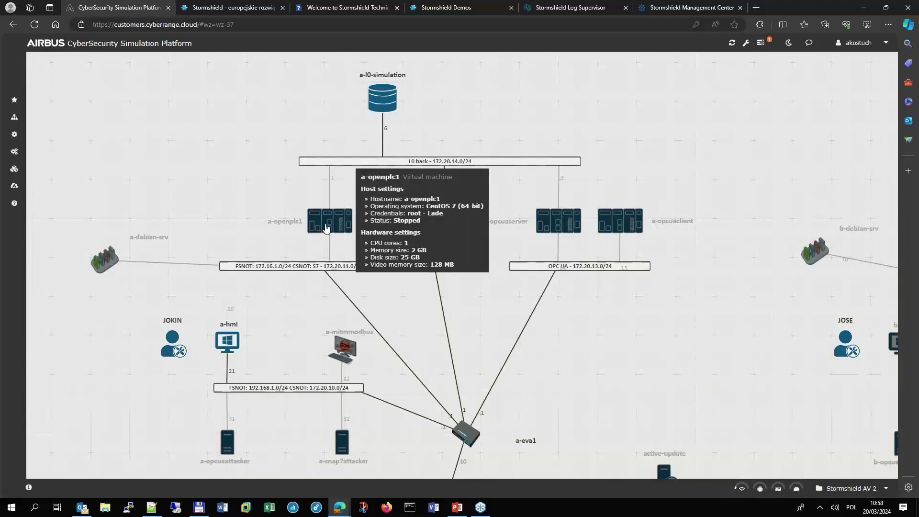
mouse_move(555, 228)
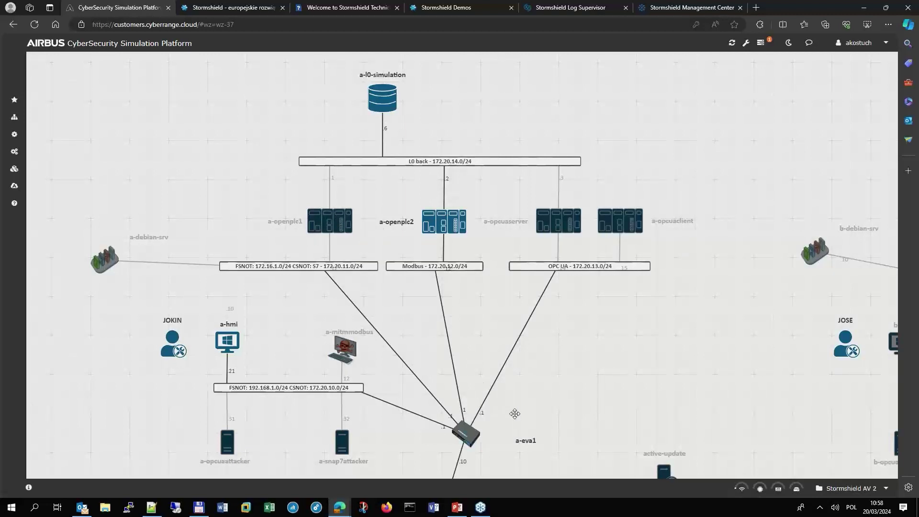
left_click_drag(559, 317, 646, 204)
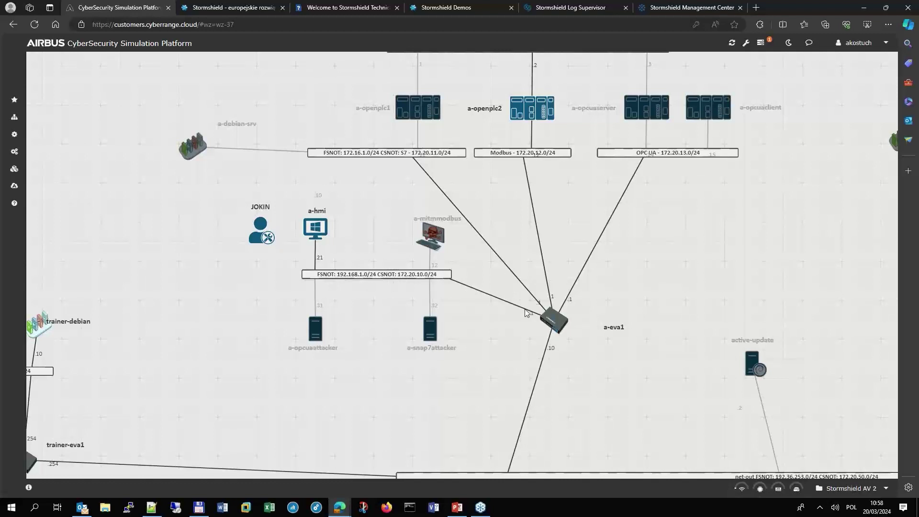
mouse_move(551, 324)
mouse_move(430, 238)
scroll(391, 256, "up", 3)
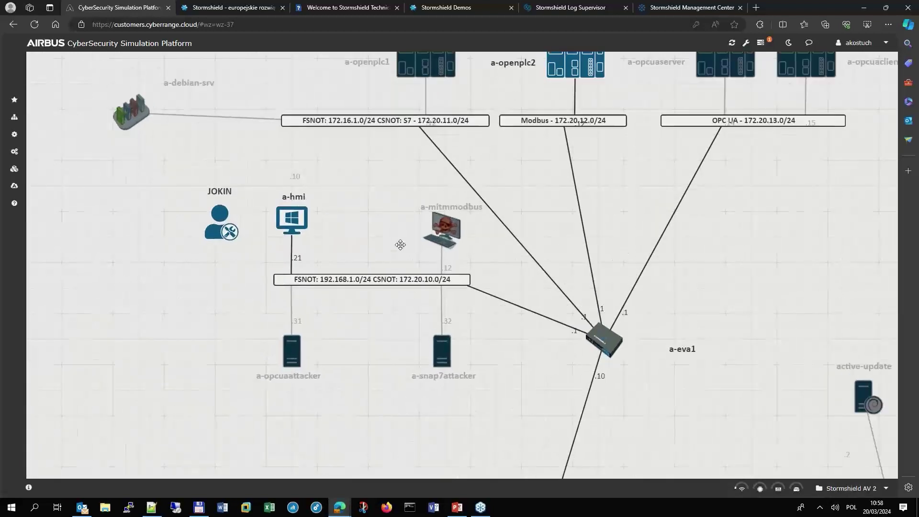
left_click_drag(380, 233, 345, 250)
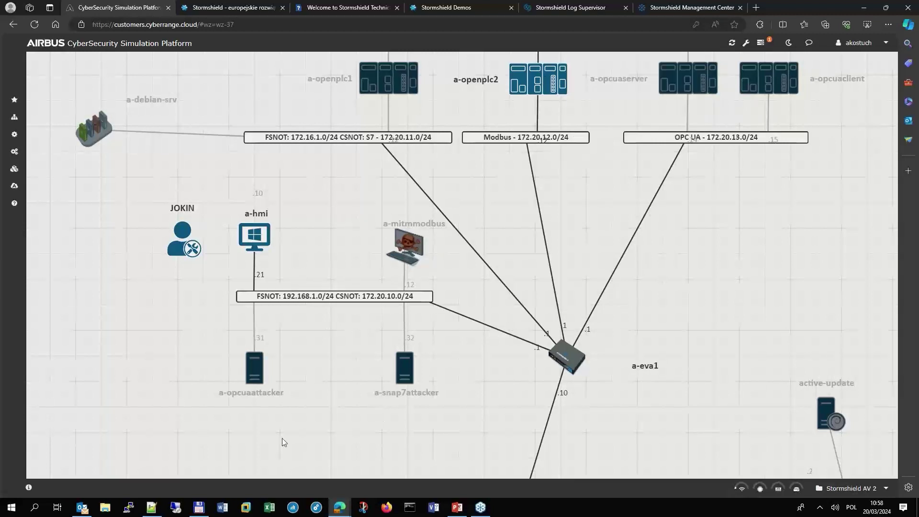
Switch to the a-hmi remote console and set the Modbus HMI to Auto mode in the system's control panel
mouse_move(338, 504)
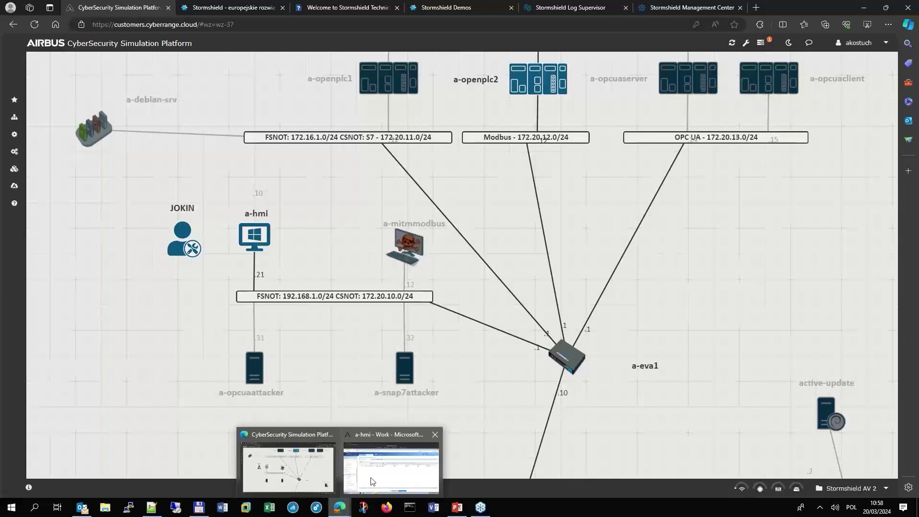
left_click(371, 477)
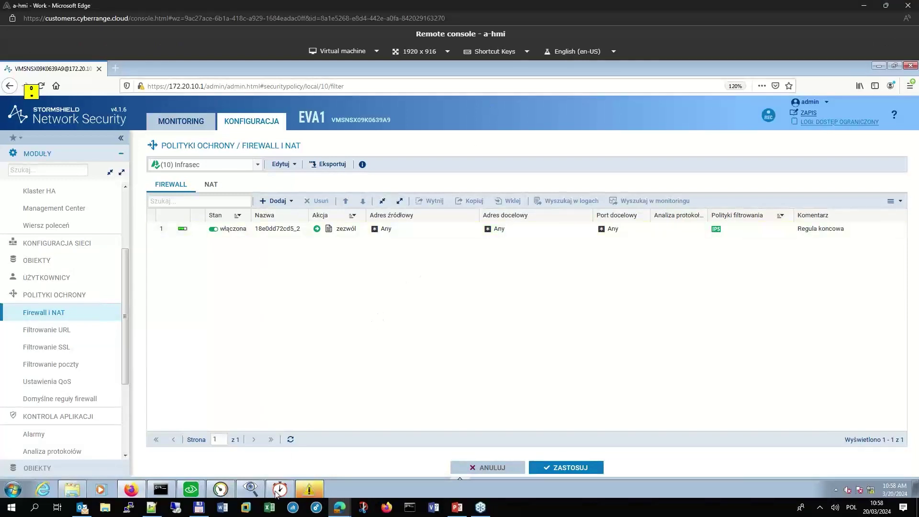
left_click(251, 491)
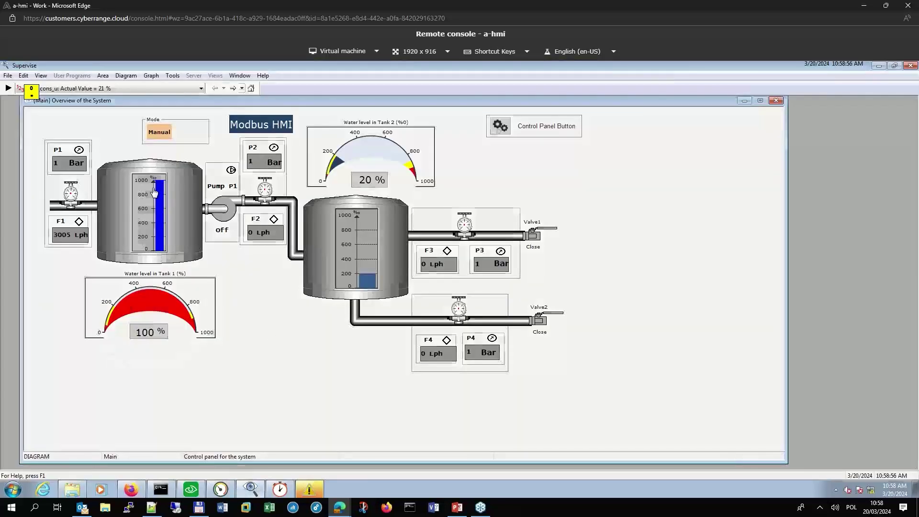
left_click(500, 126)
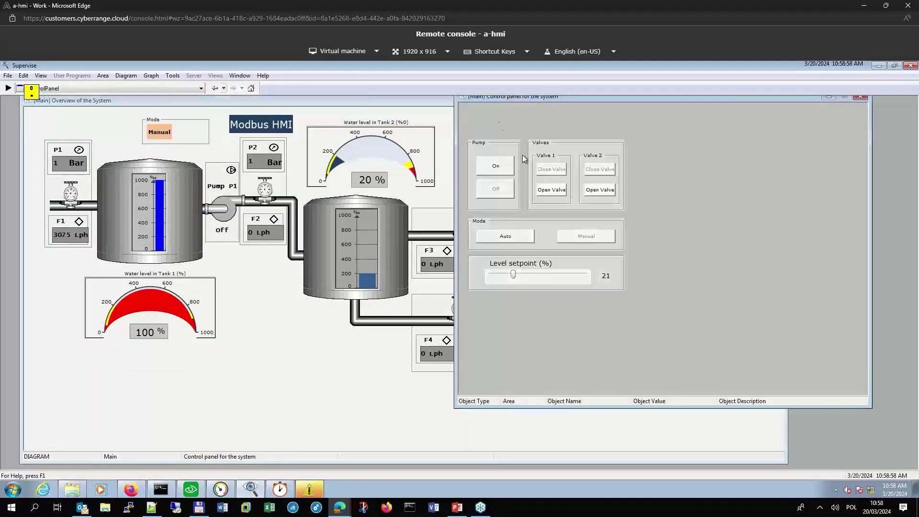
left_click(508, 239)
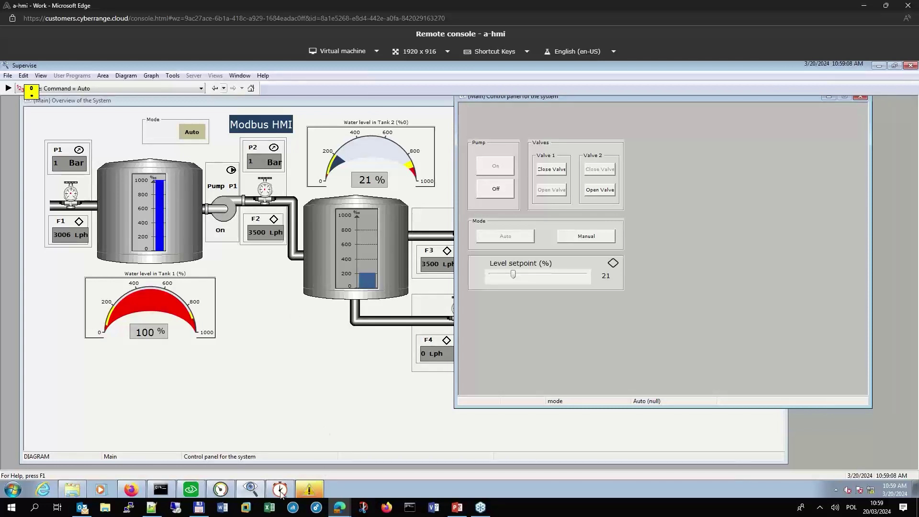
Look up the firewall rule's traffic in the EVA1 logs and obtain full access to the sensitive log data
left_click(132, 489)
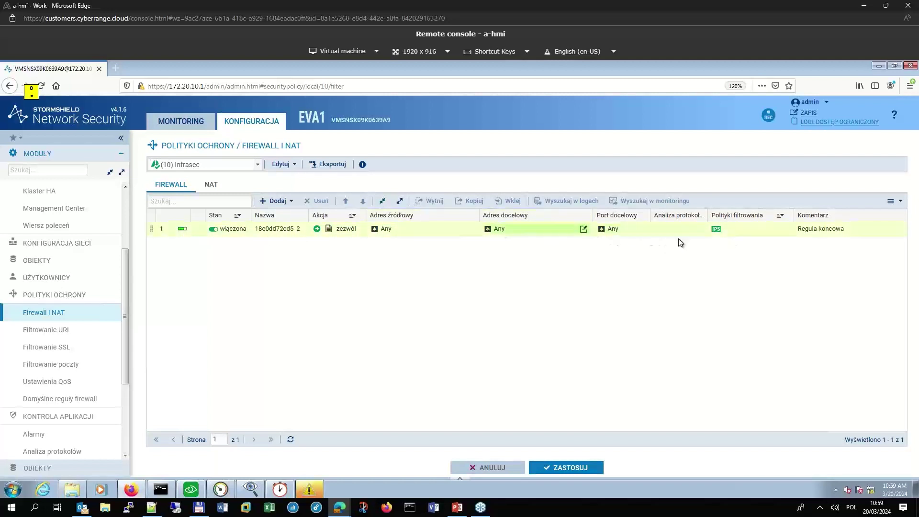
left_click(718, 232)
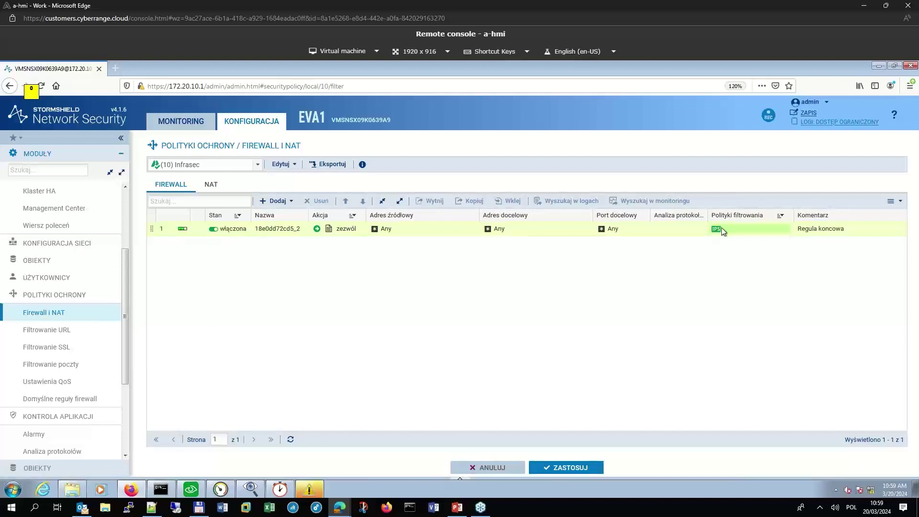
left_click(584, 202)
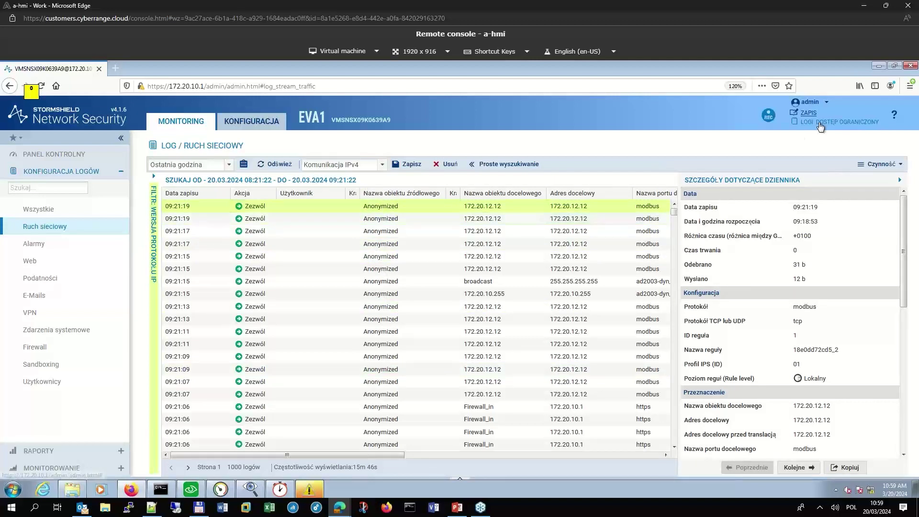
left_click(737, 182)
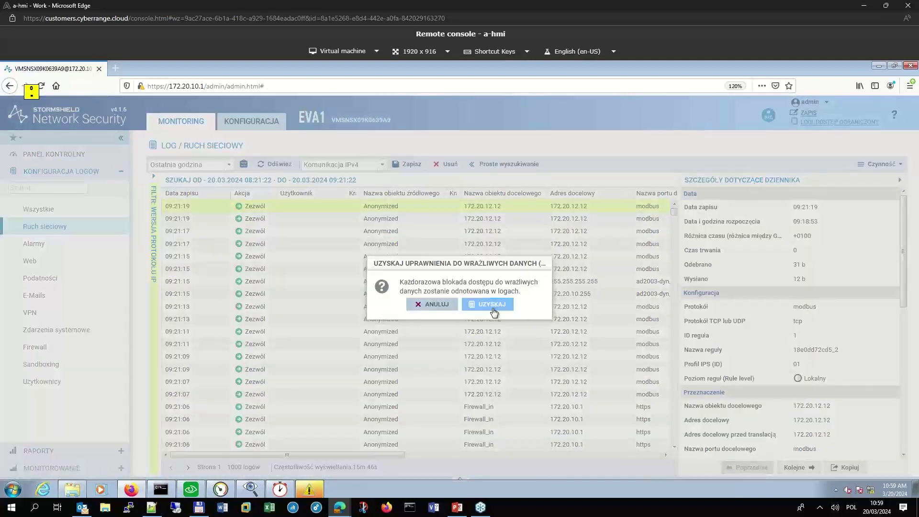
left_click(487, 307)
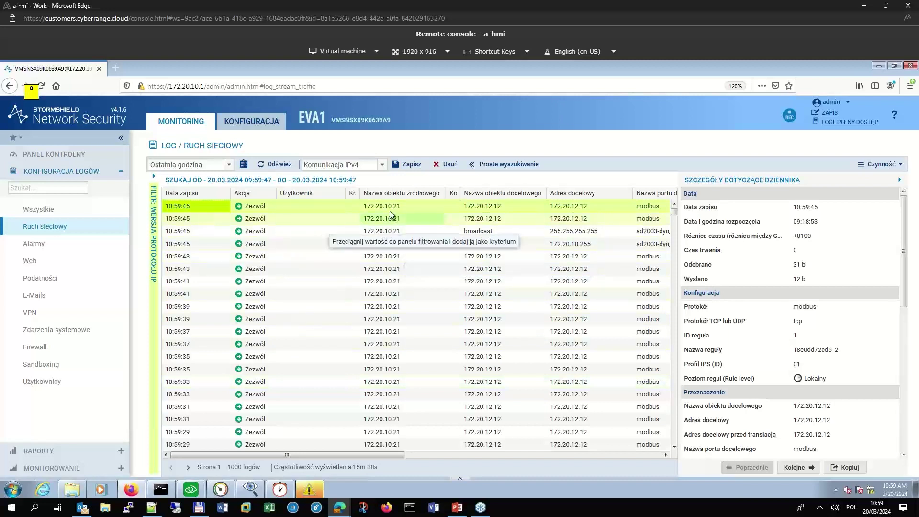
Create a host object named HMI from the source address 172.20.10.21 in the traffic log
mouse_move(401, 211)
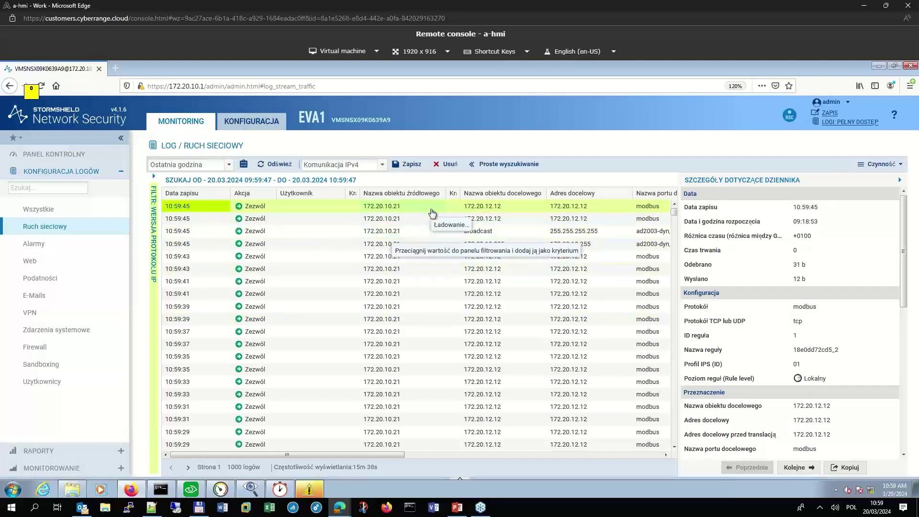
right_click(389, 212)
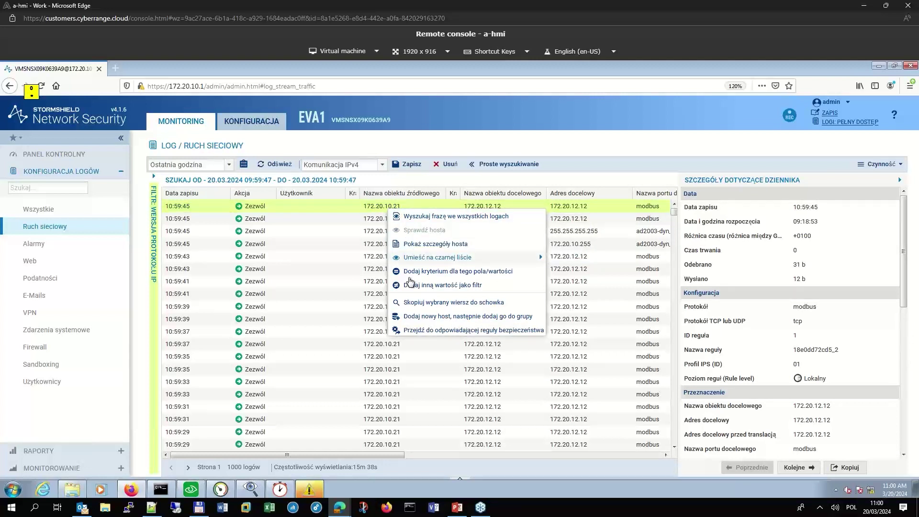
left_click(430, 316)
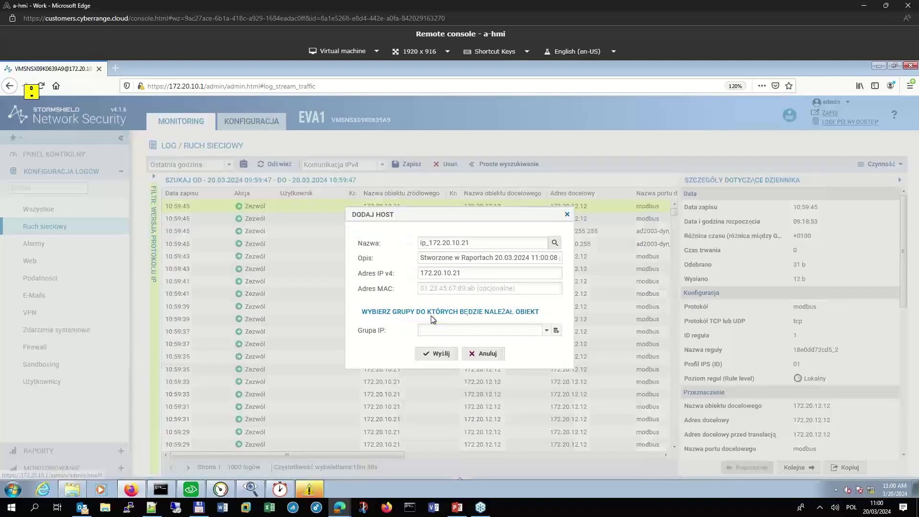
left_click_drag(470, 243, 406, 245)
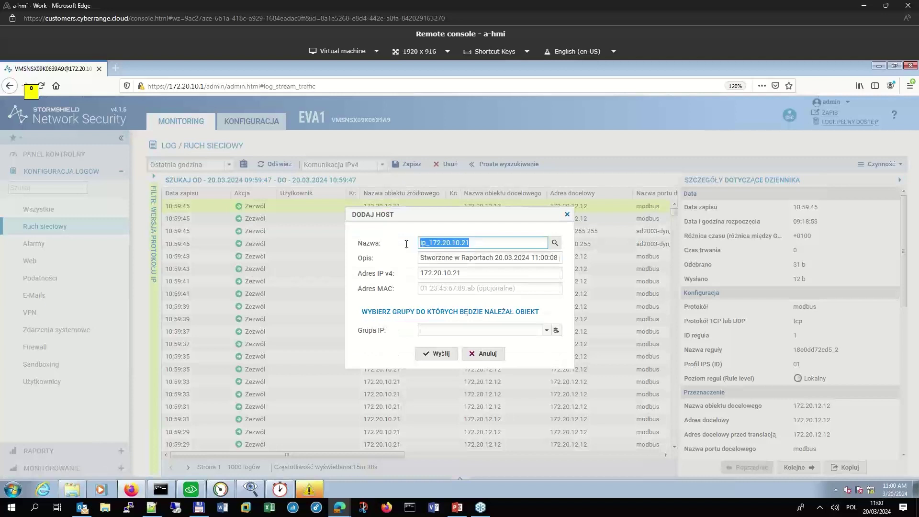
type("HMI")
left_click(440, 353)
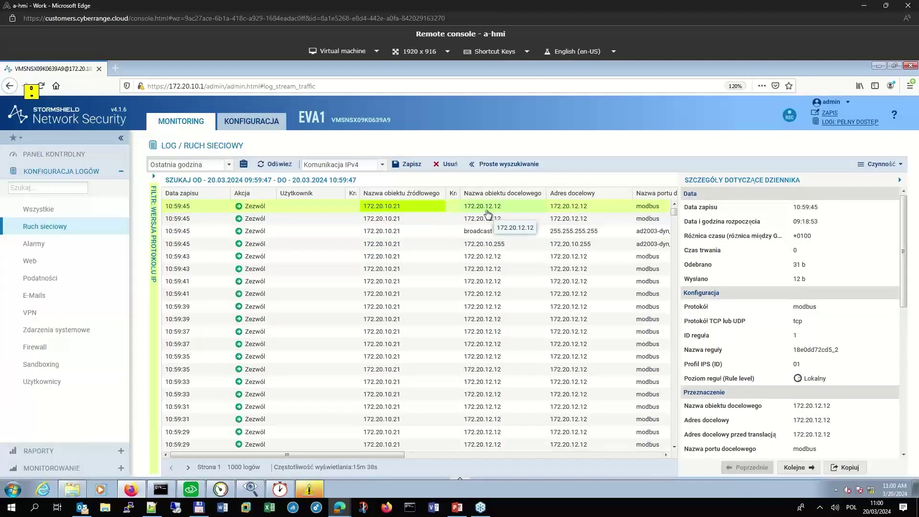
Create a host object named PLC-modbus from the destination address 172.20.12.12 and refresh the traffic log
right_click(491, 212)
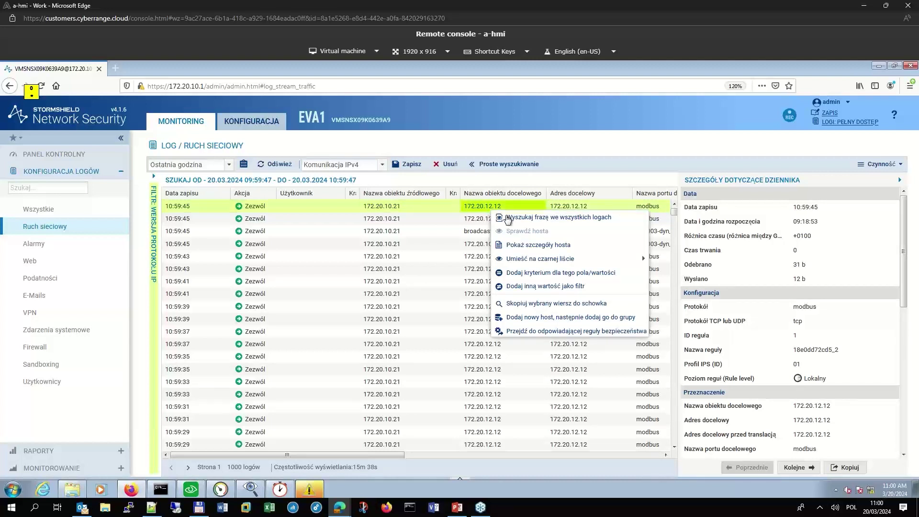
left_click(533, 317)
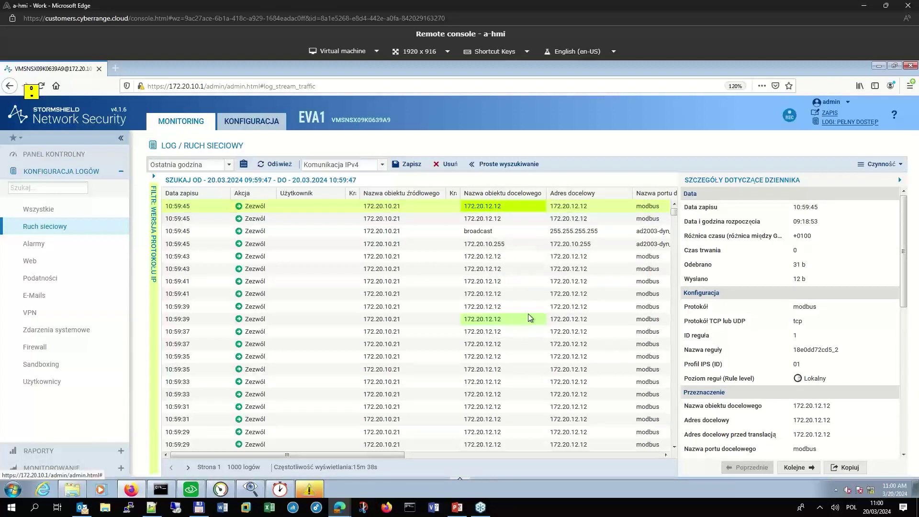
left_click_drag(472, 245, 402, 241)
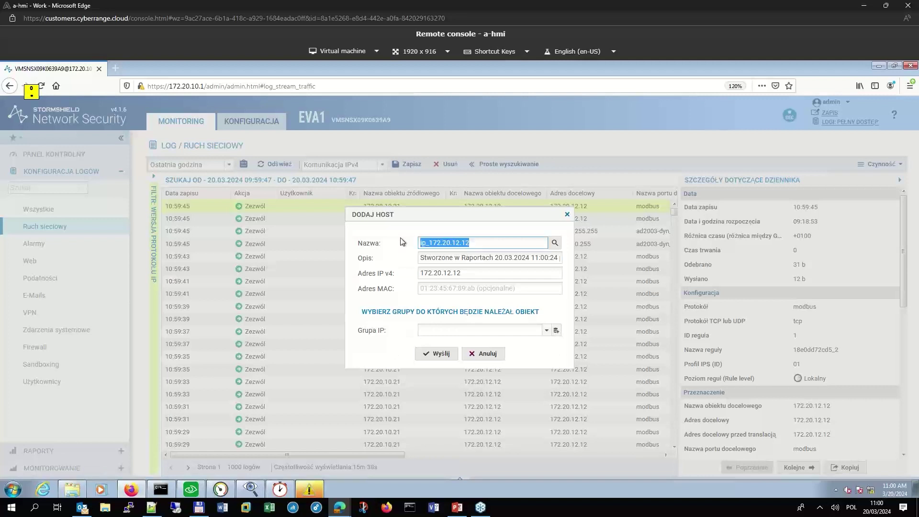
type("PLC-modbus")
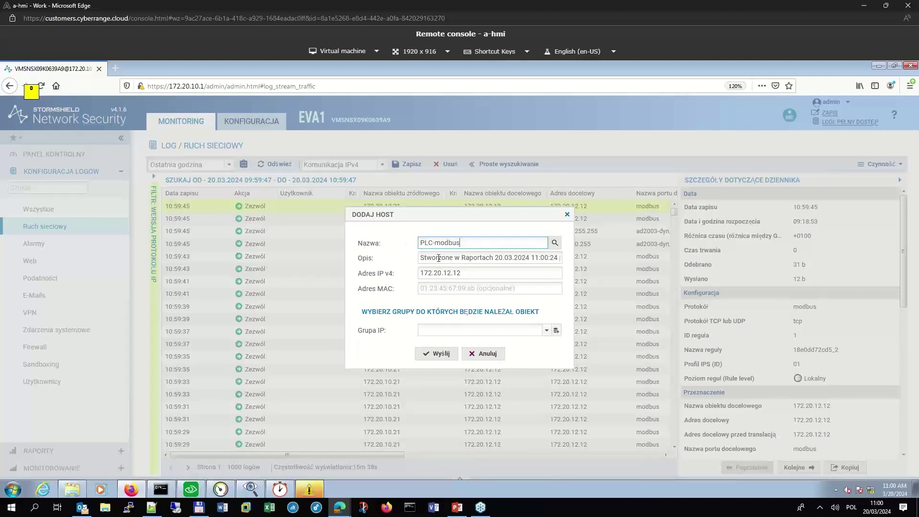
left_click_drag(438, 259, 562, 258)
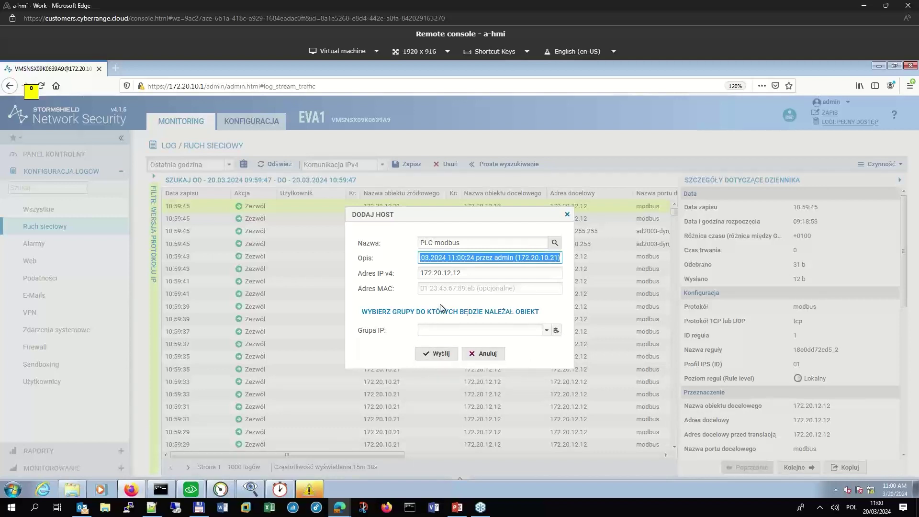
left_click(437, 353)
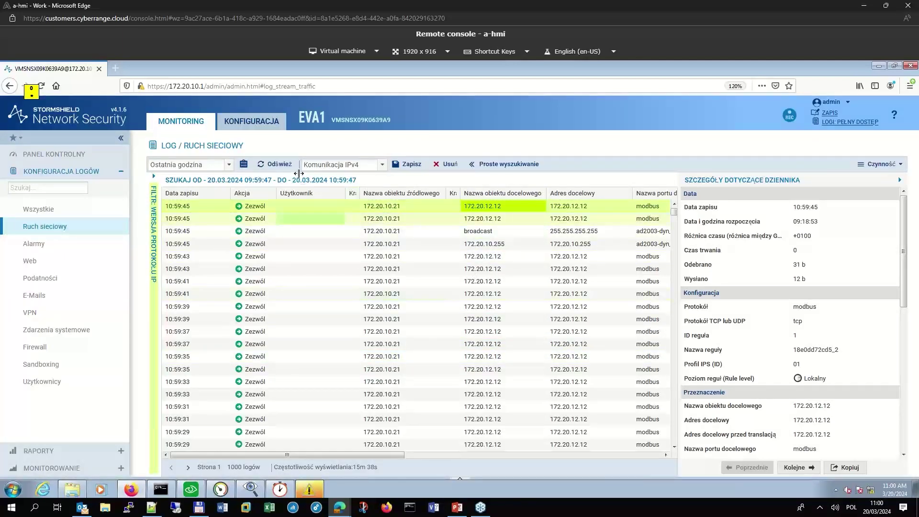
left_click(277, 164)
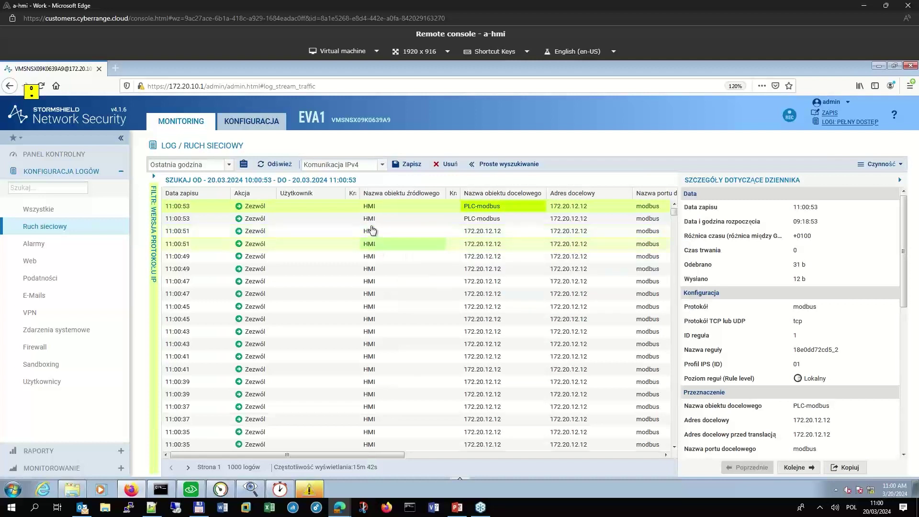
mouse_move(371, 211)
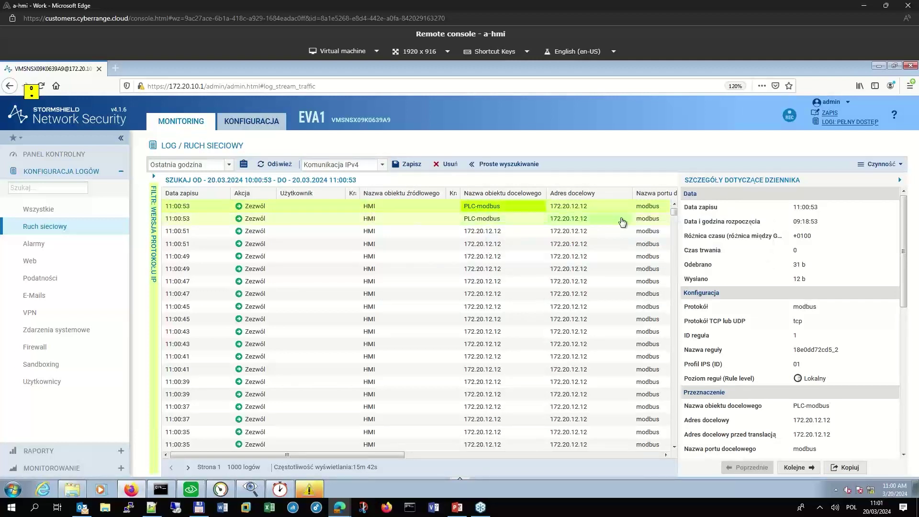
Return to the firewall policy configuration and set the source address of rule 1 to HMI
left_click(267, 121)
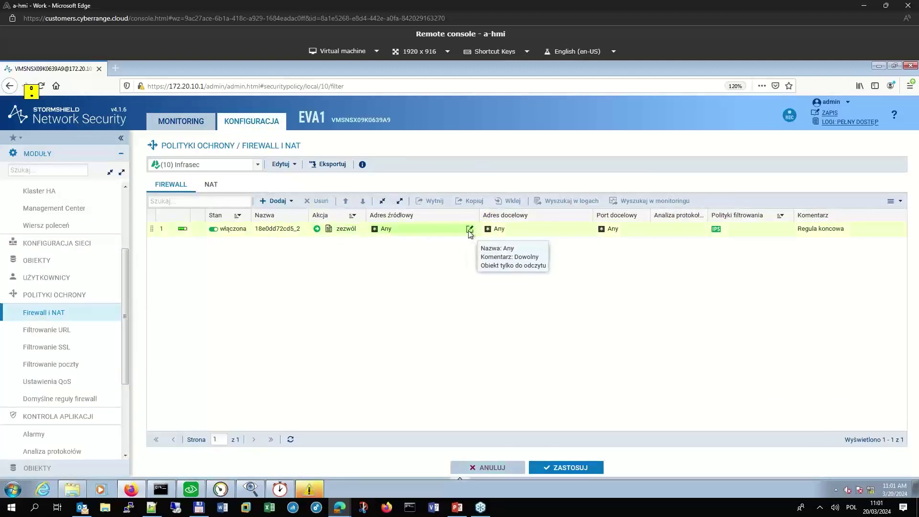
left_click(469, 234)
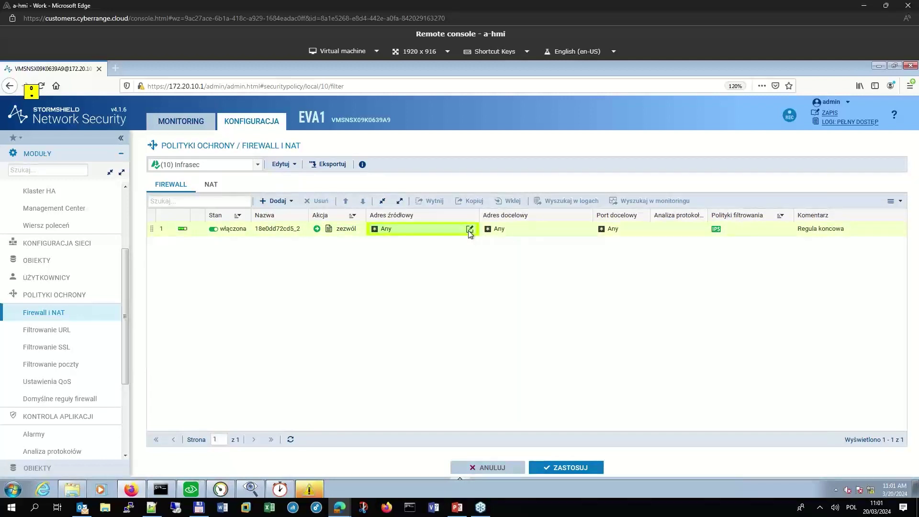
left_click(469, 231)
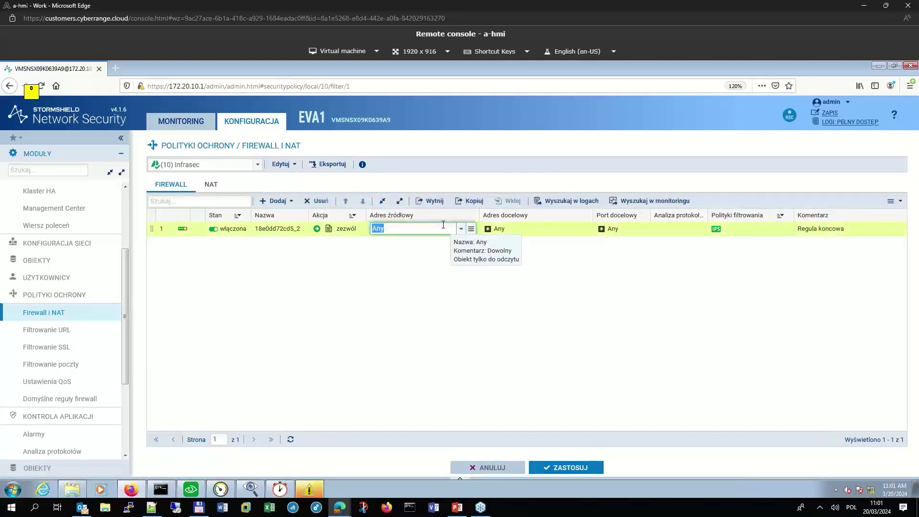
type("hm")
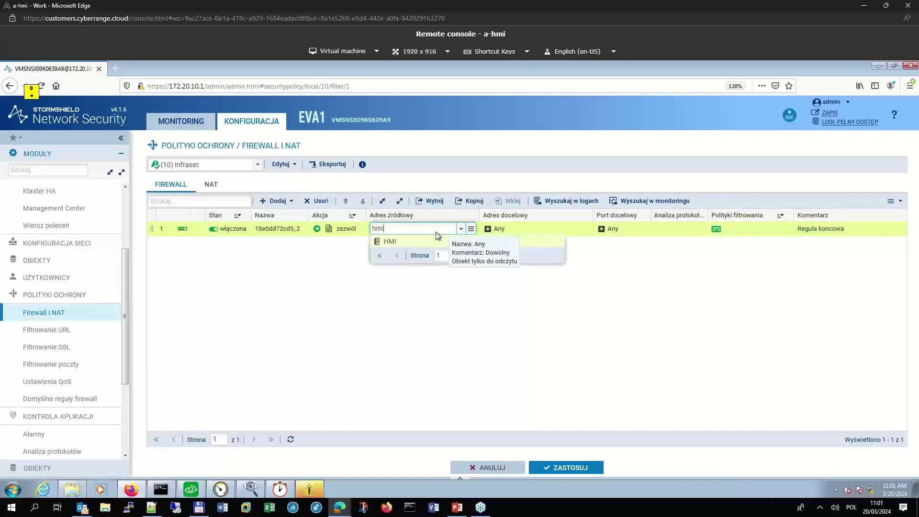
type("i")
left_click(412, 241)
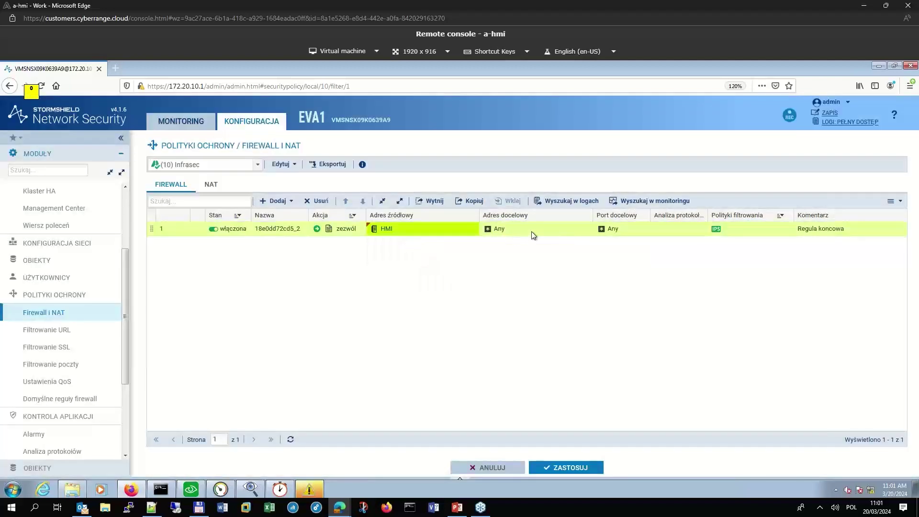
Set the destination address of rule 1 to PLC-modbus and its destination port to modbus
left_click(582, 231)
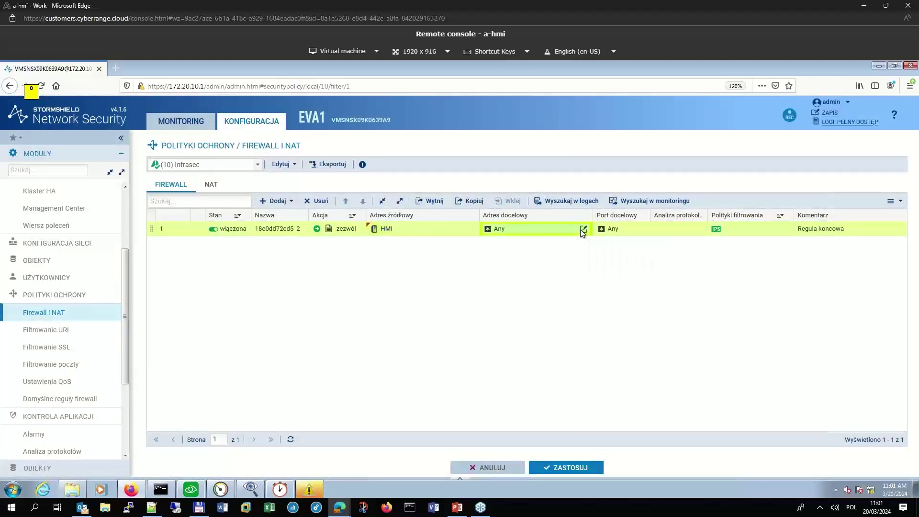
left_click(582, 231)
type("plc")
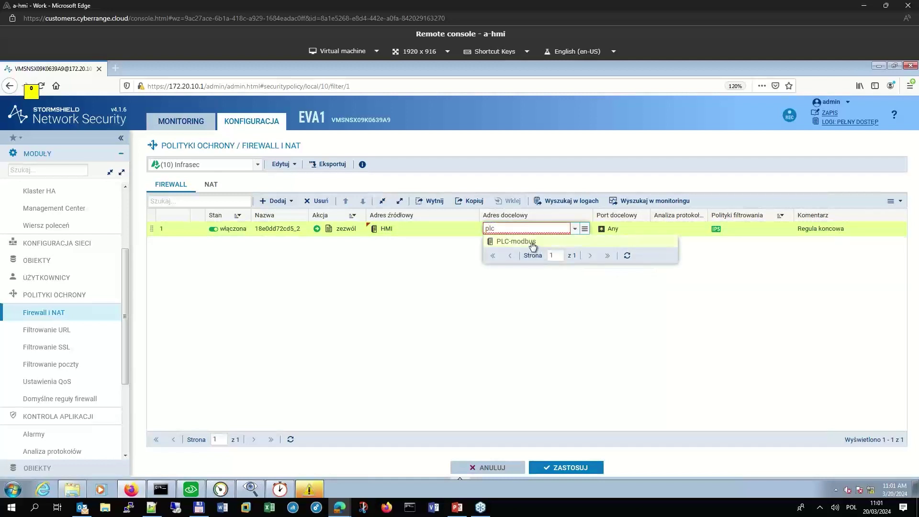
left_click(531, 242)
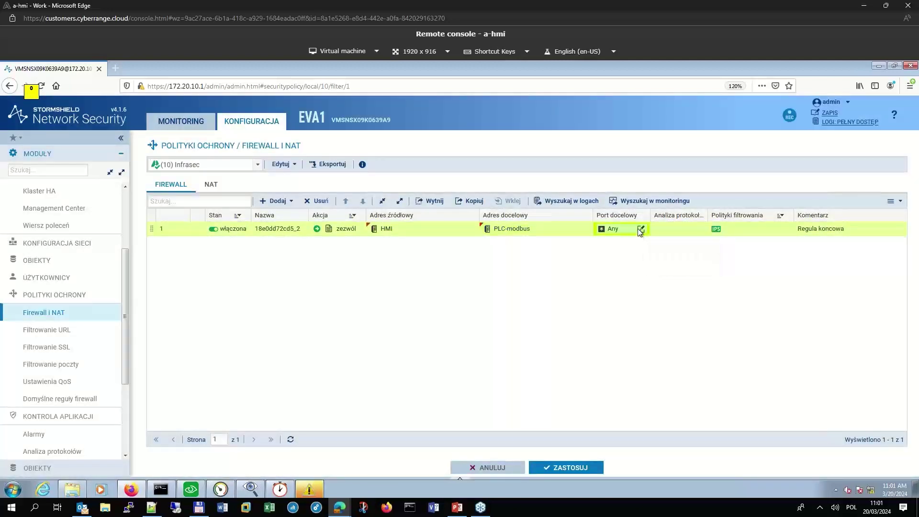
left_click(640, 230)
type("modbus")
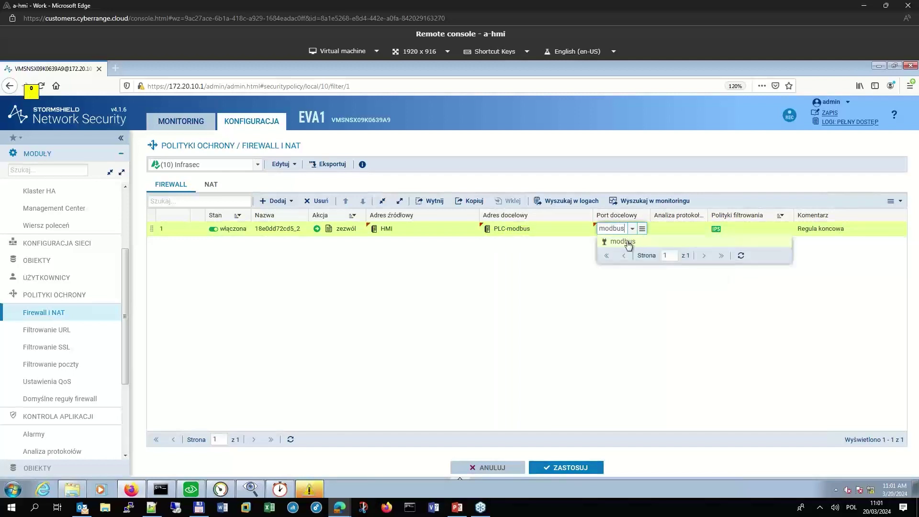
left_click(617, 240)
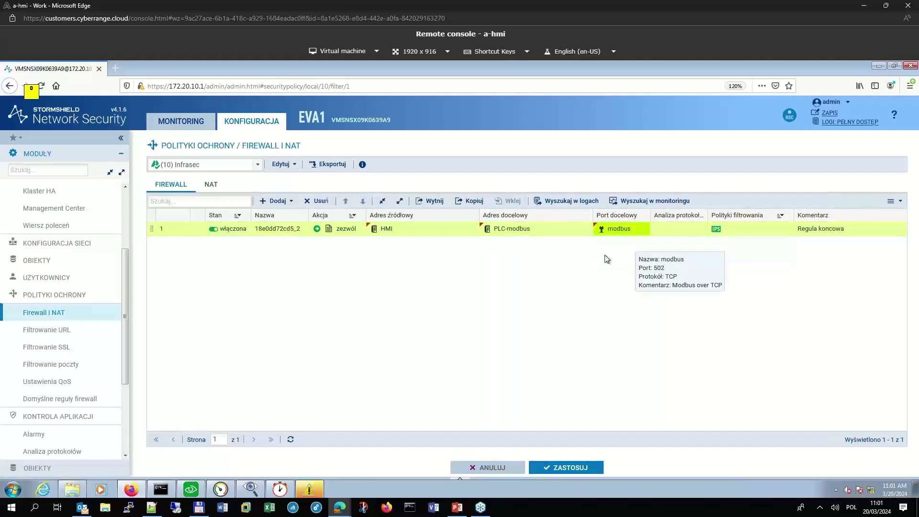
Add an enabled rule 2 that allows traffic from any source to any destination with detailed logging, and activate the Infrasec policy
left_click(276, 201)
left_click(298, 215)
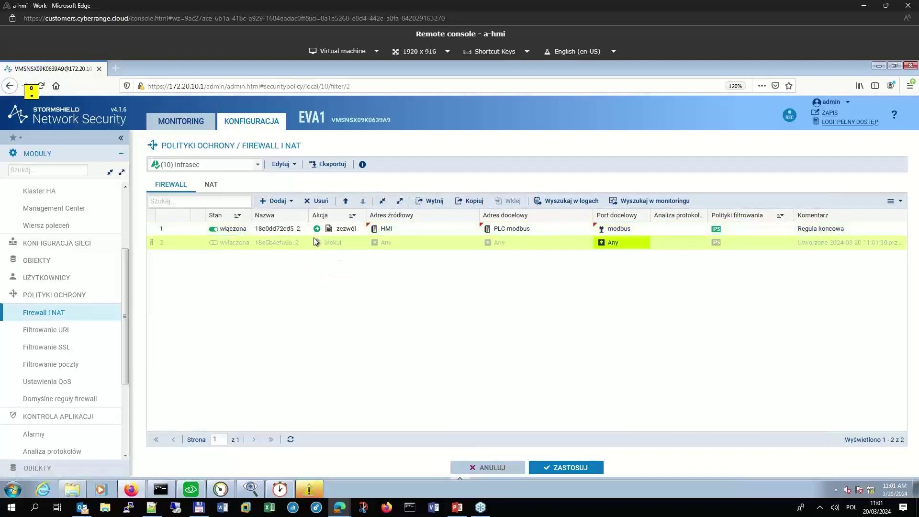
left_click(228, 247)
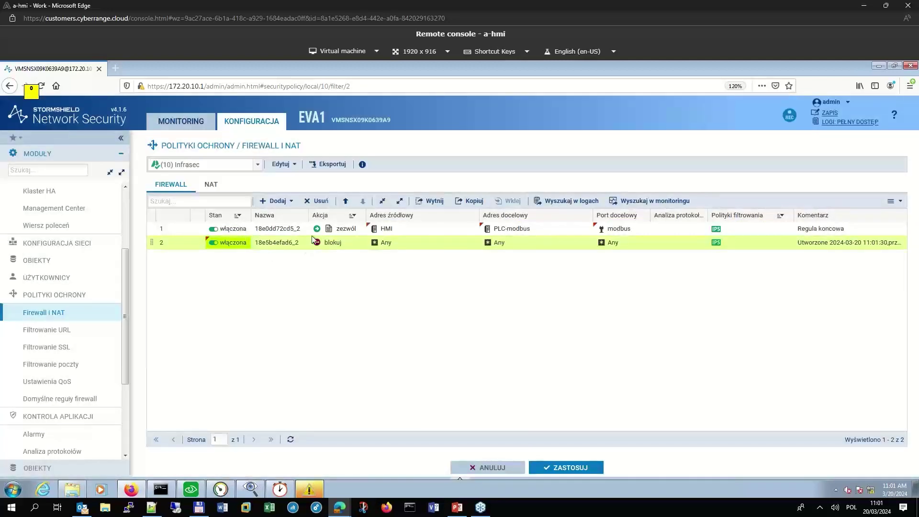
left_click(318, 243)
left_click(346, 255)
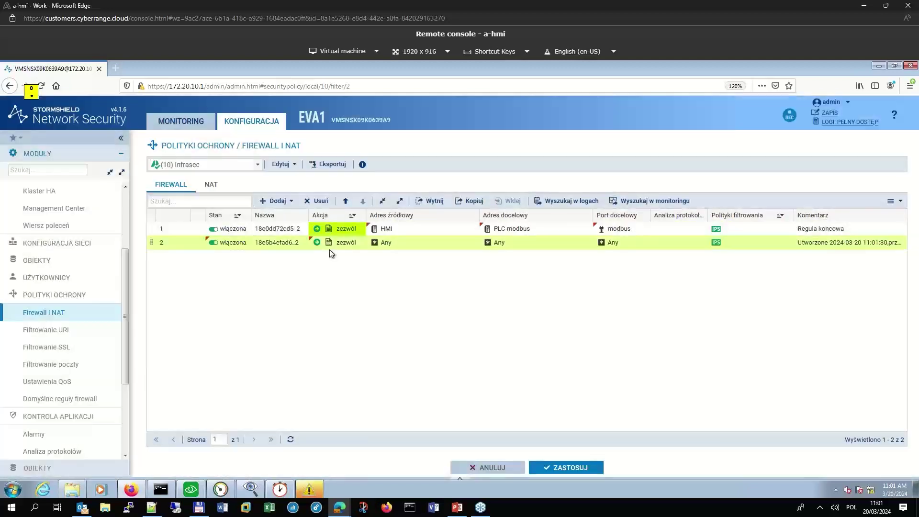
left_click(551, 467)
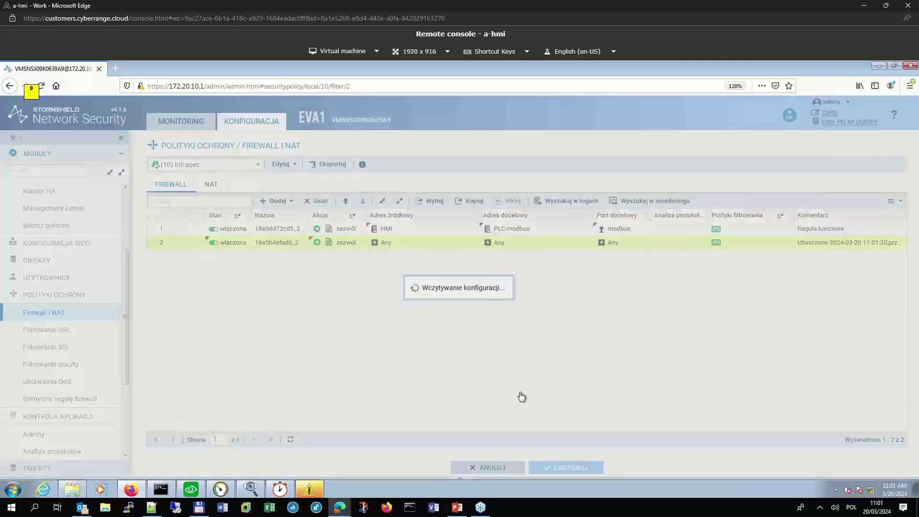
left_click(483, 313)
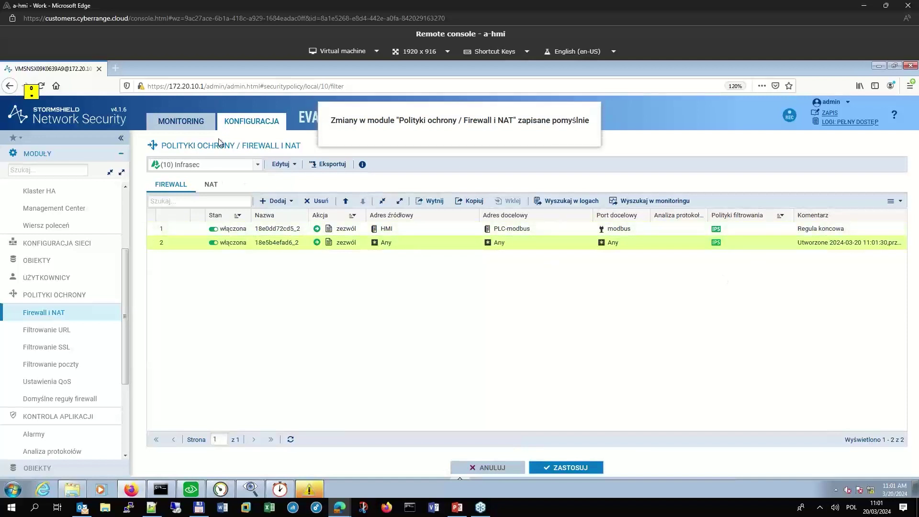
Refresh the firewall rule list and look up the traffic matching rule 2 in the logs
left_click(187, 121)
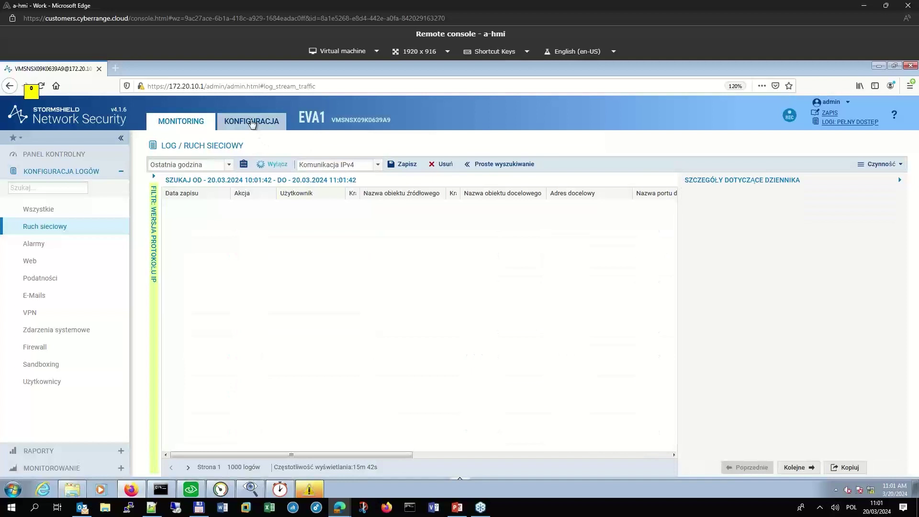
left_click(252, 123)
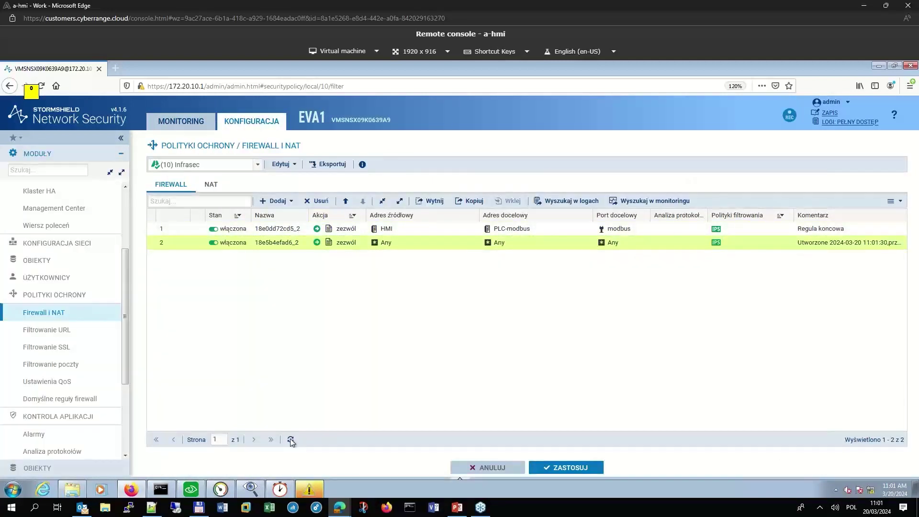
left_click(291, 440)
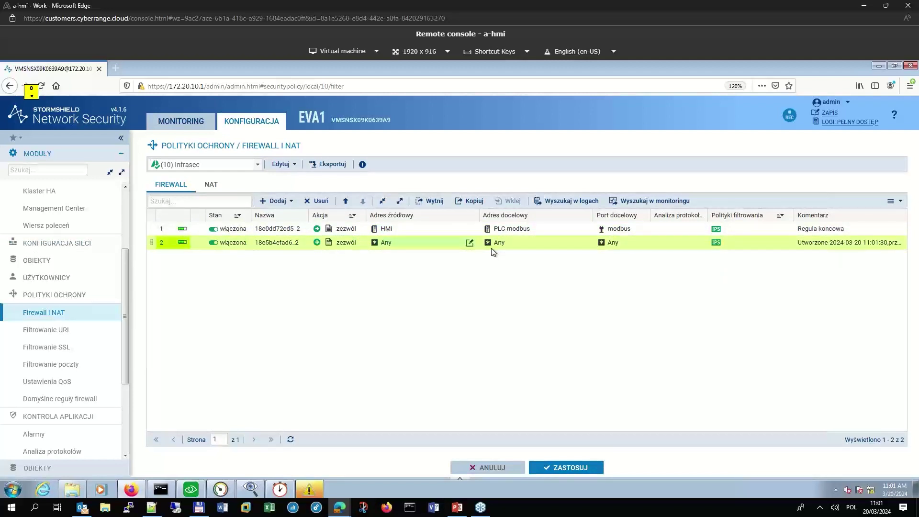
left_click(575, 201)
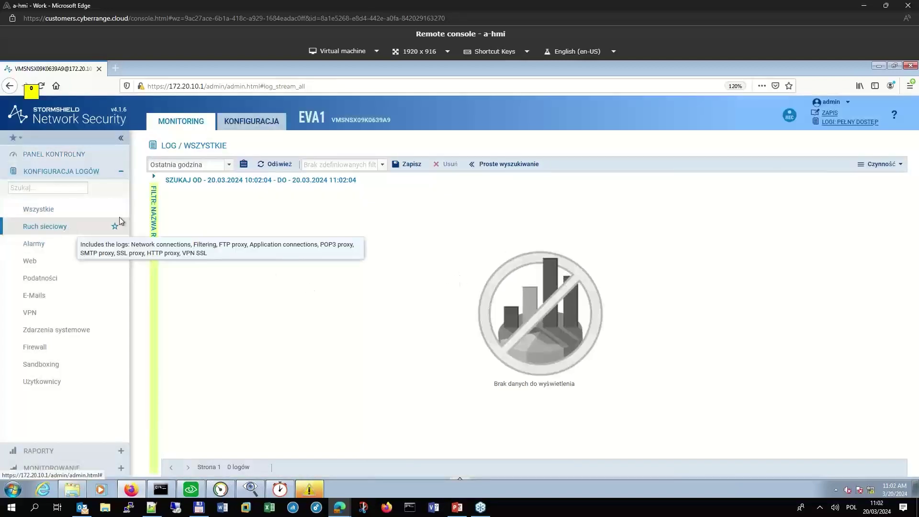
left_click(72, 228)
left_click(246, 122)
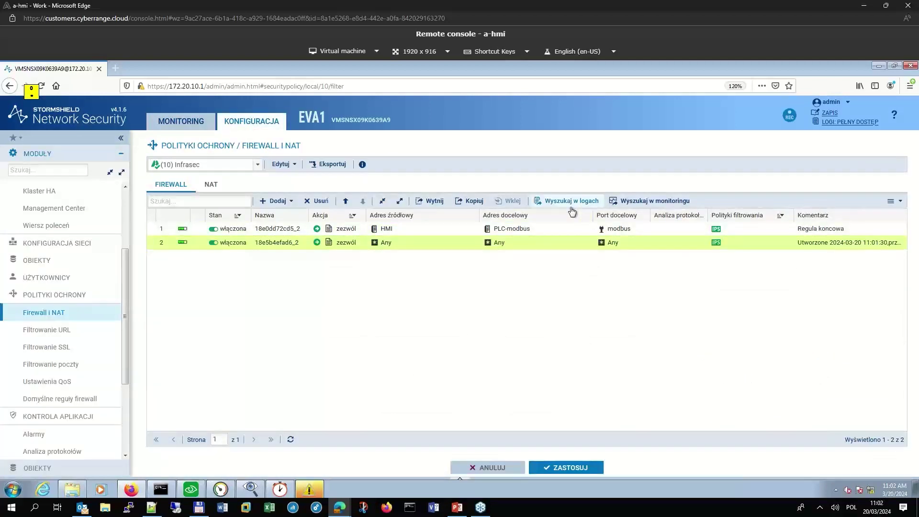
left_click(582, 207)
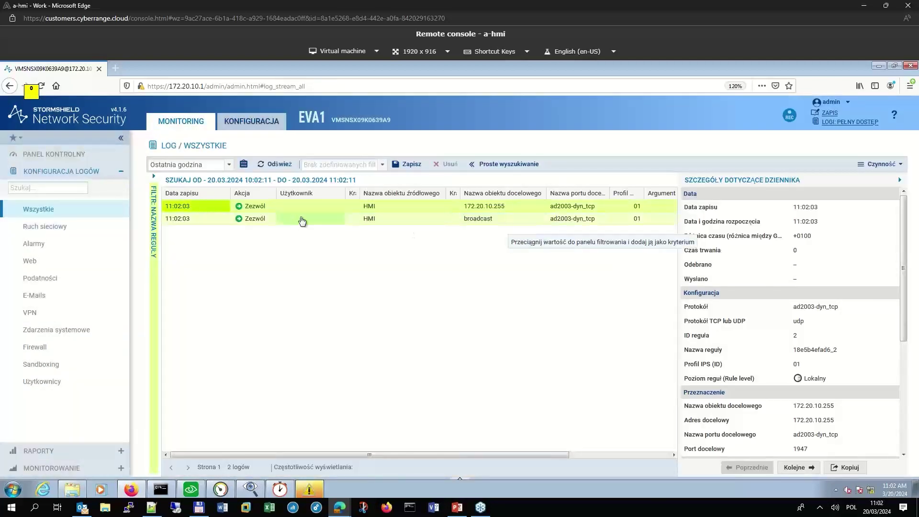
mouse_move(421, 220)
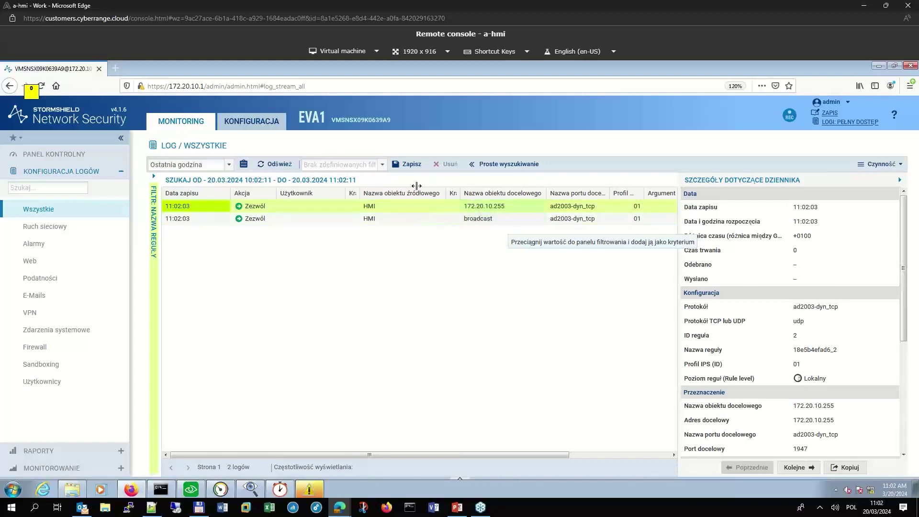
Return to the firewall policy configuration, set the action of rule 2 to block (blokuj), and activate the Infrasec policy
left_click(260, 123)
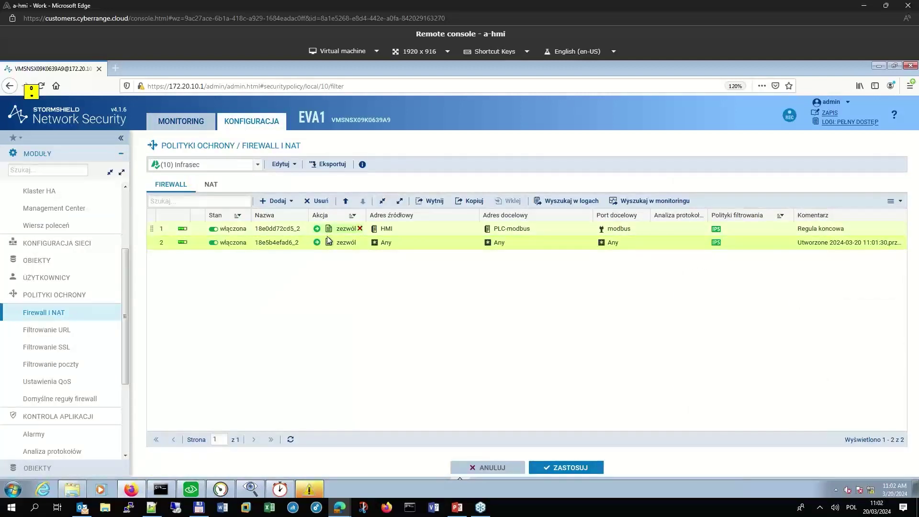
mouse_move(360, 246)
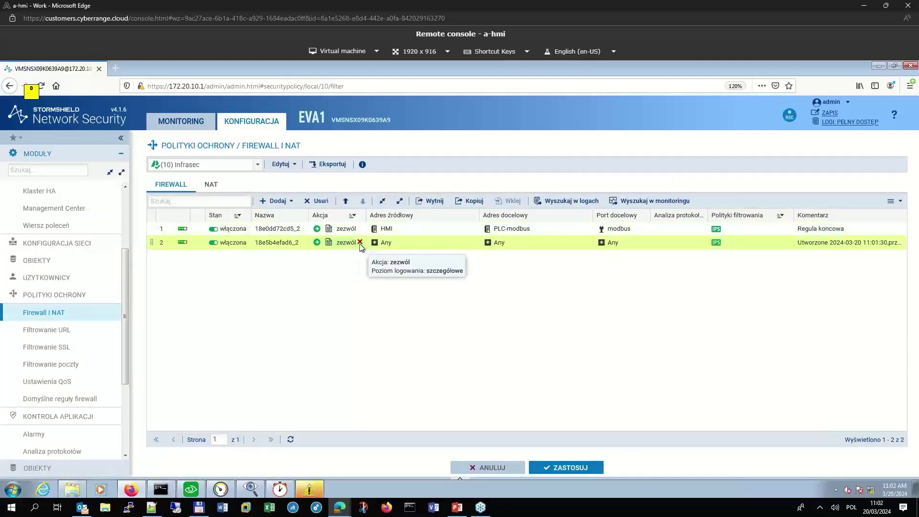
left_click(360, 246)
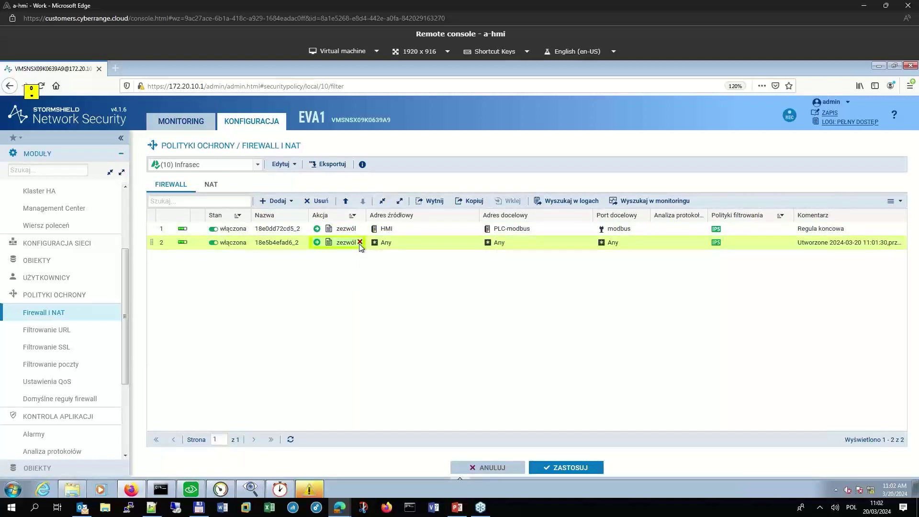
left_click(343, 242)
left_click(560, 467)
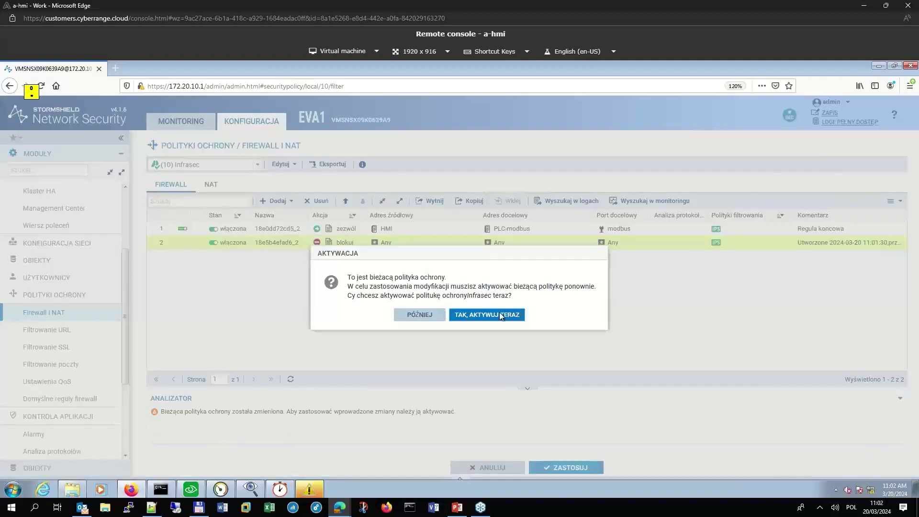
left_click(500, 315)
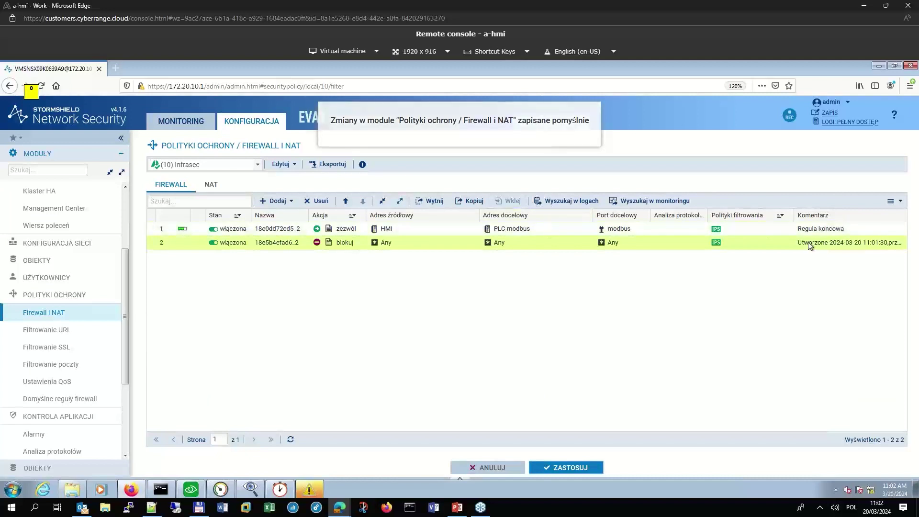
Change the comment of rule 1 to PLC and activate the Infrasec policy again
left_click(842, 234)
left_click(844, 230)
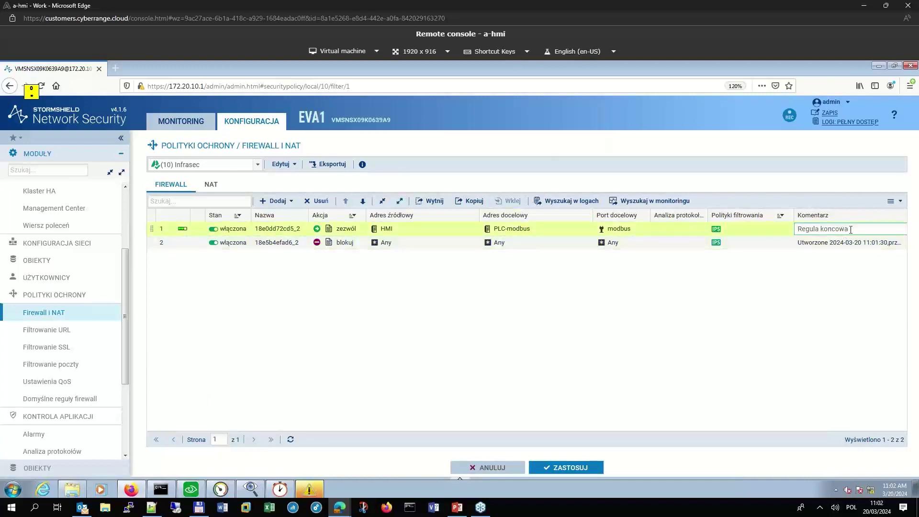
key("ctrl+a")
type("PLC")
key("Return")
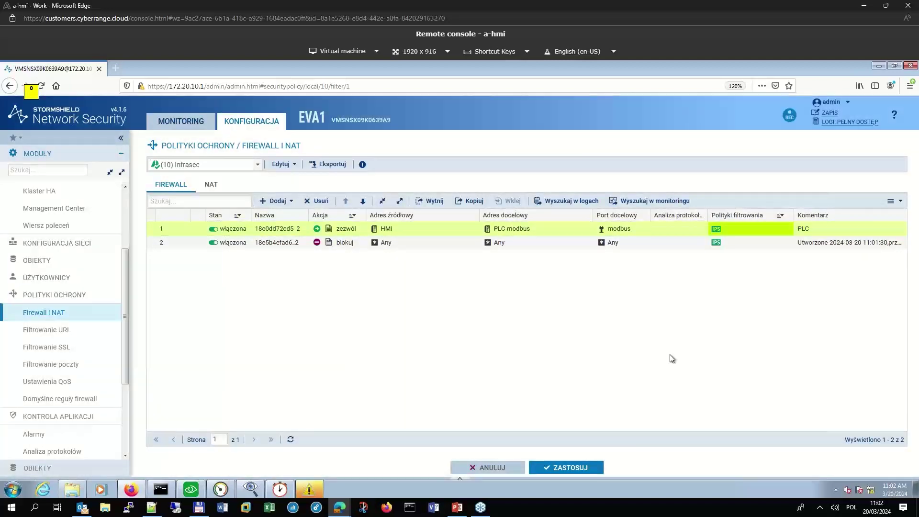
left_click(583, 470)
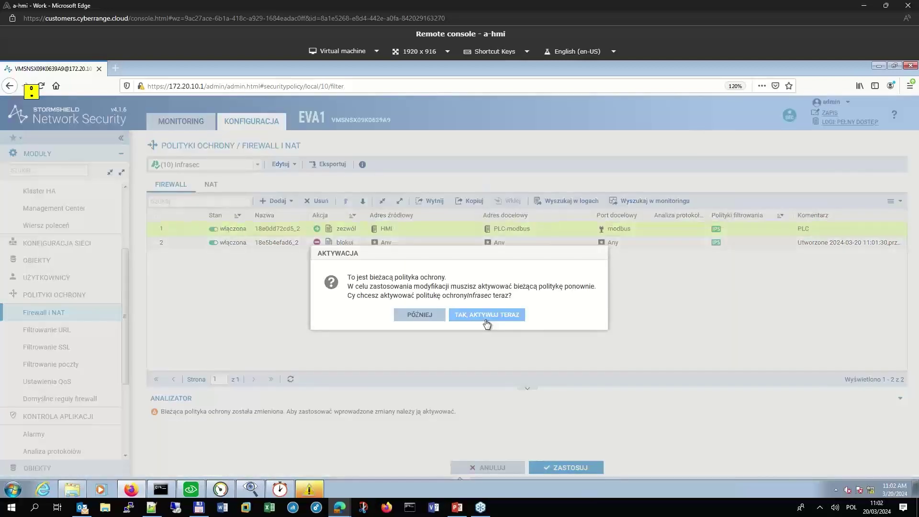
left_click(486, 318)
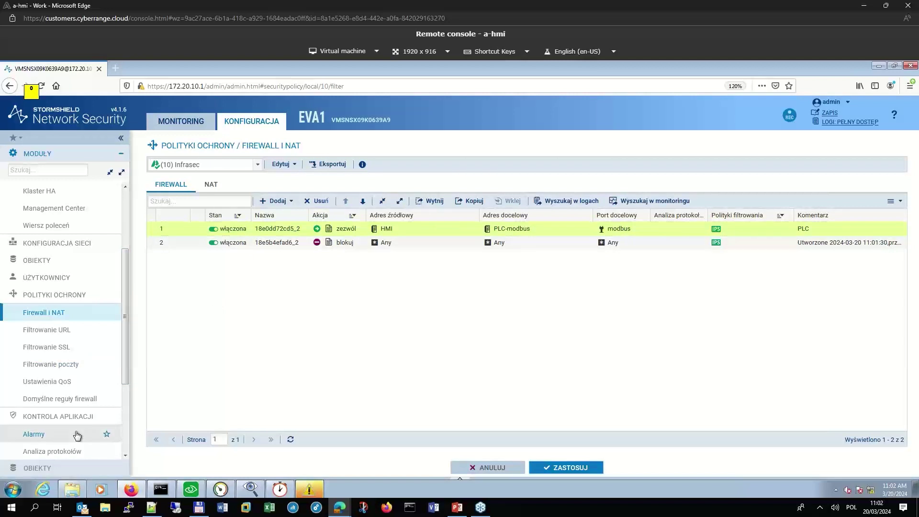
Open the protocol analysis configuration and examine the FTP profile's analysis settings, command list, and allowed and forbidden users
scroll(77, 431, "down", 2)
left_click(72, 398)
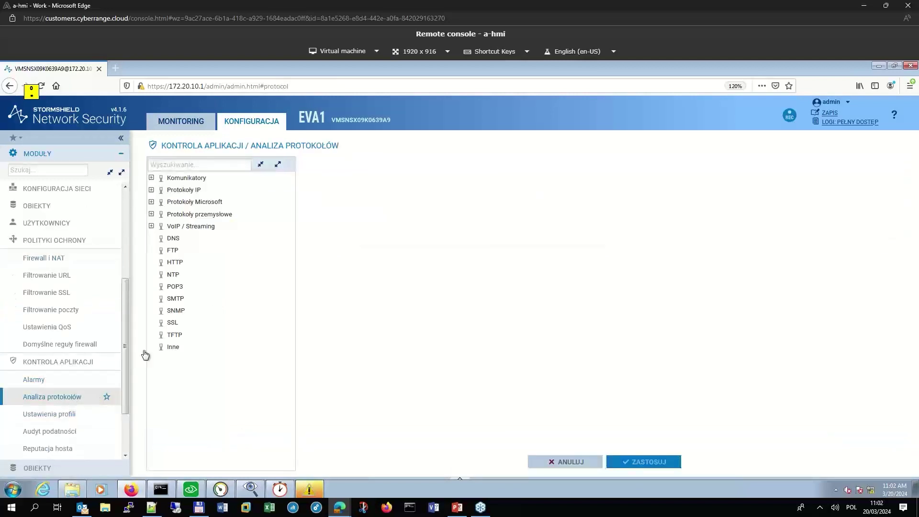
left_click(178, 252)
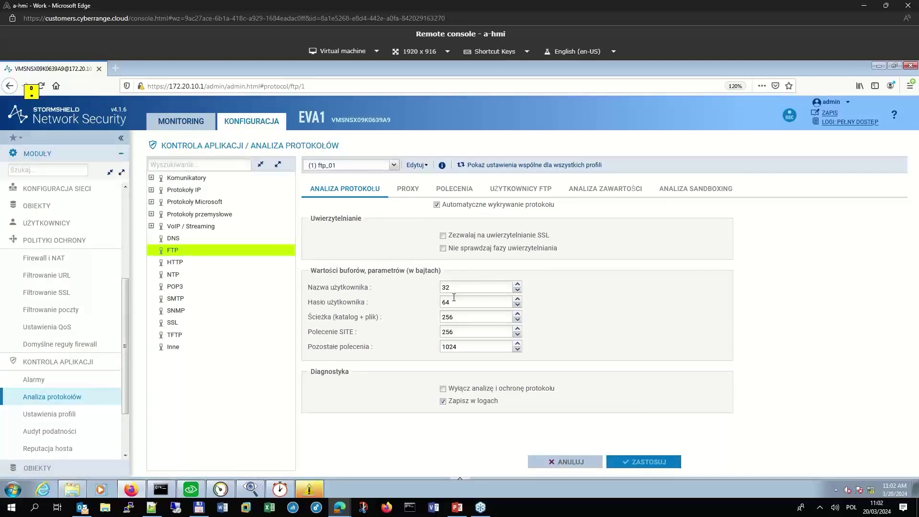
left_click(454, 188)
scroll(441, 296, "down", 2)
scroll(441, 299, "down", 8)
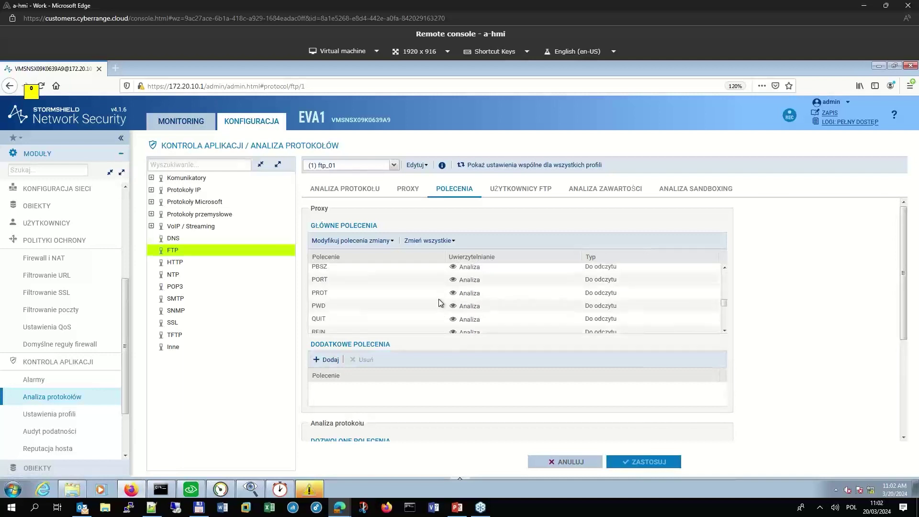
left_click(508, 190)
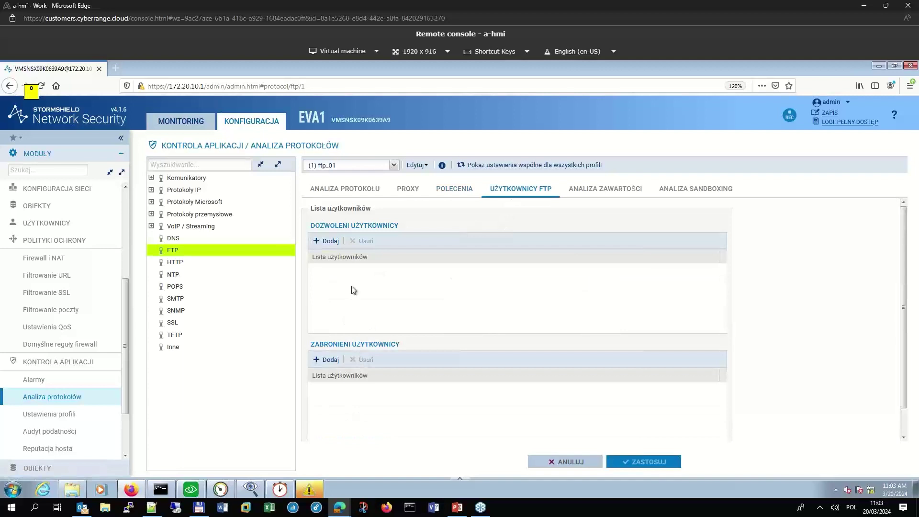
Examine the HTTP profile's protocol analysis options and the POP3 profile's general settings and command list
left_click(206, 262)
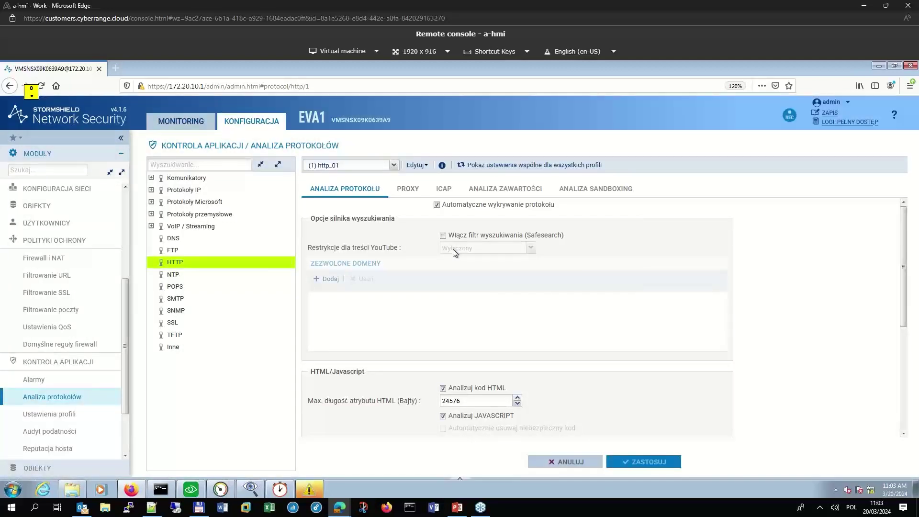
scroll(467, 375, "down", 2)
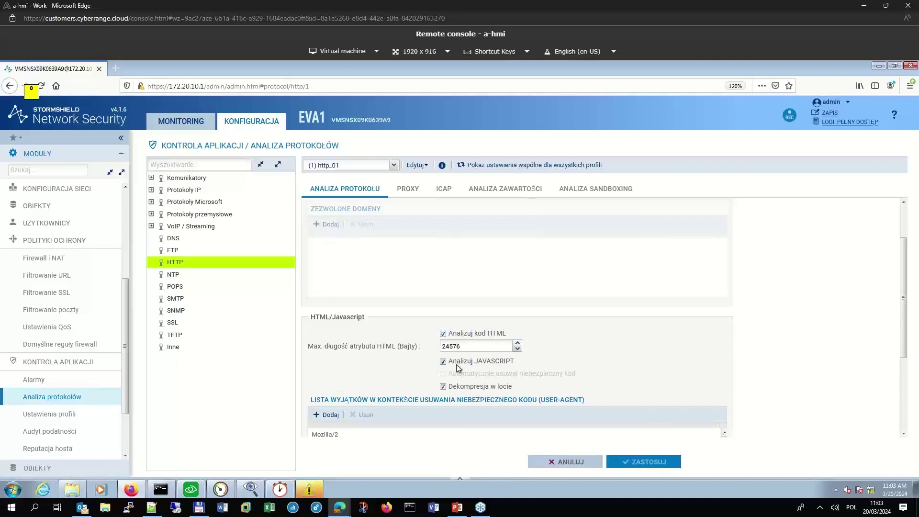
left_click(193, 286)
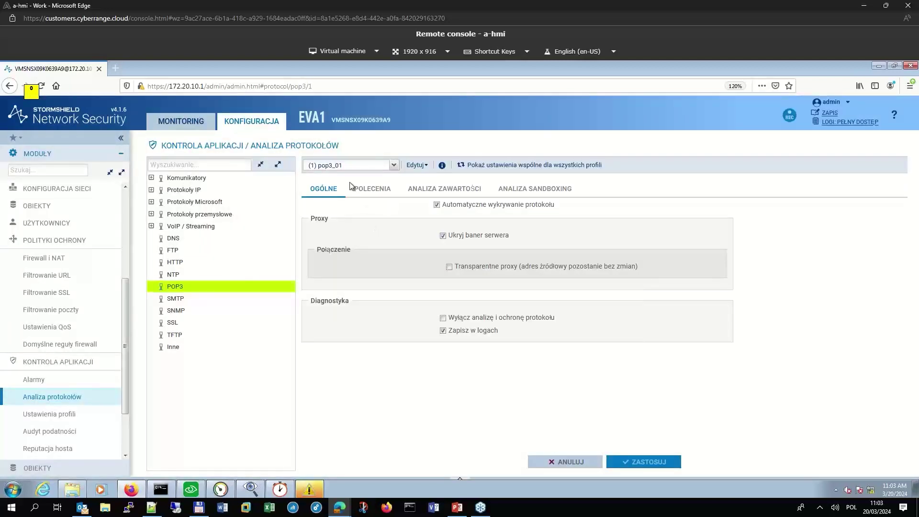
left_click(373, 188)
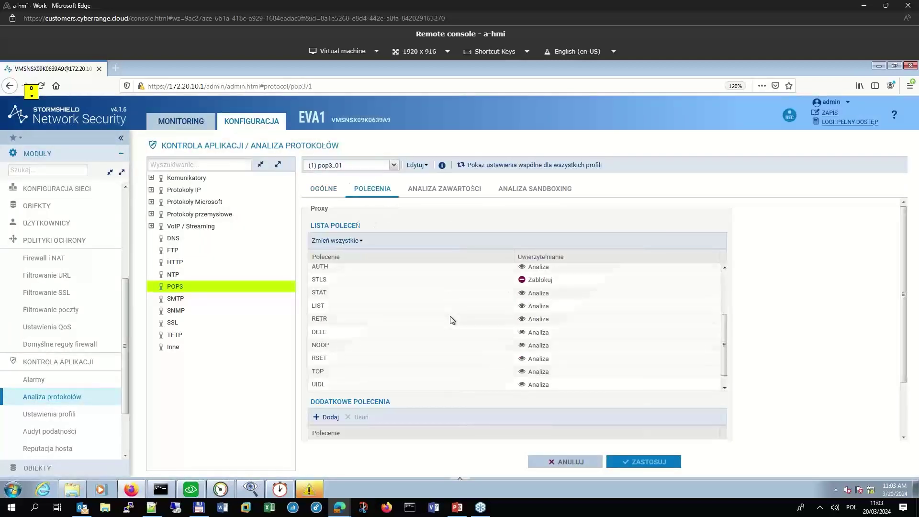
scroll(450, 320, "down", 5)
scroll(441, 311, "up", 3)
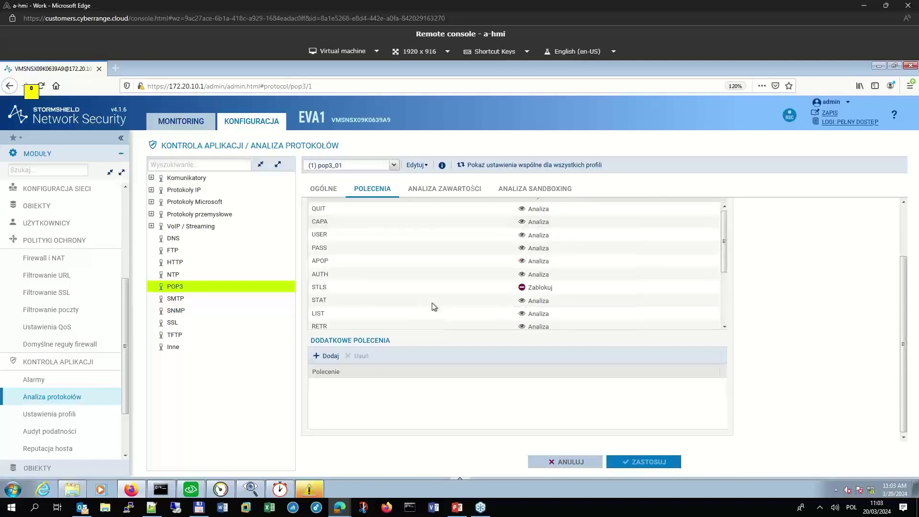
Examine the POP3 sandboxing settings and the Modbus modbus-test profile's allowed unit IDs, function codes, and address management
scroll(467, 276, "up", 3)
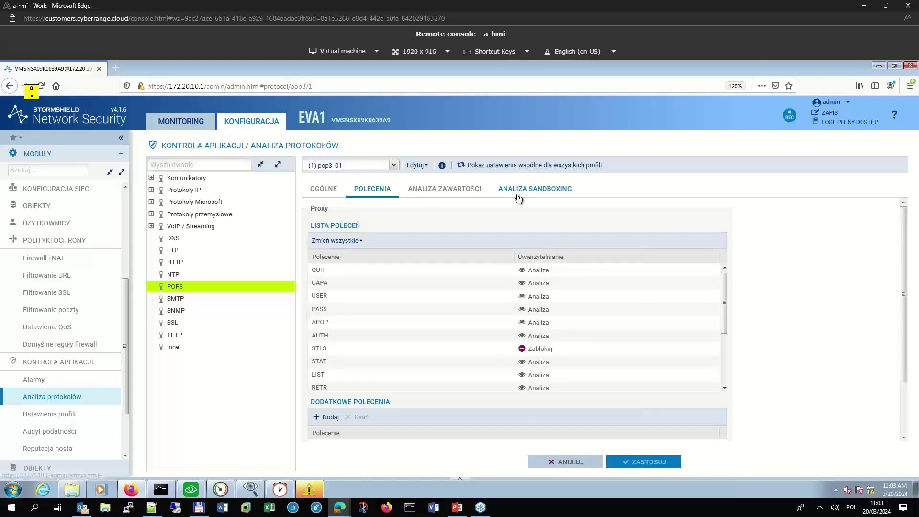
left_click(521, 192)
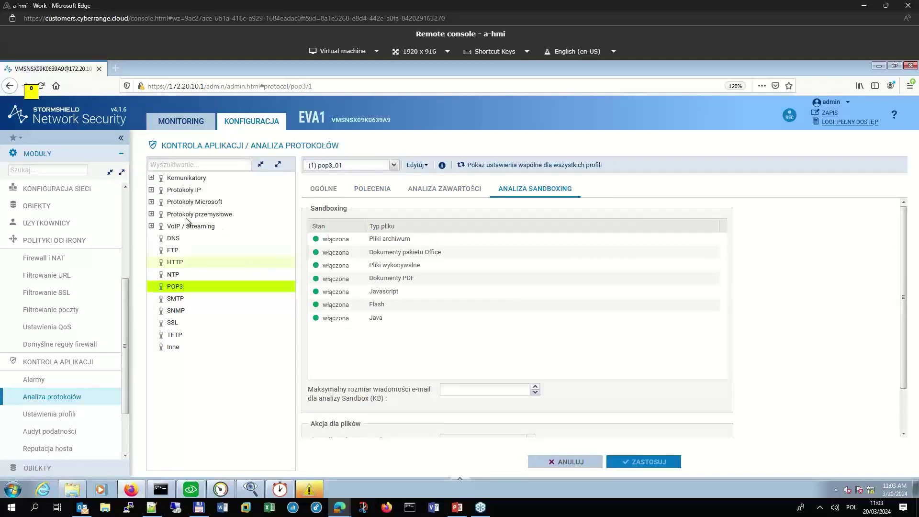
left_click(151, 214)
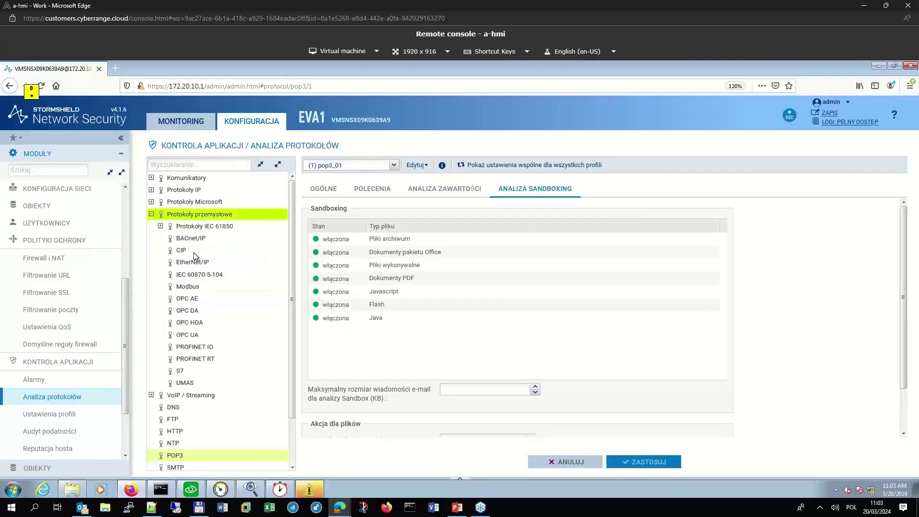
left_click(191, 286)
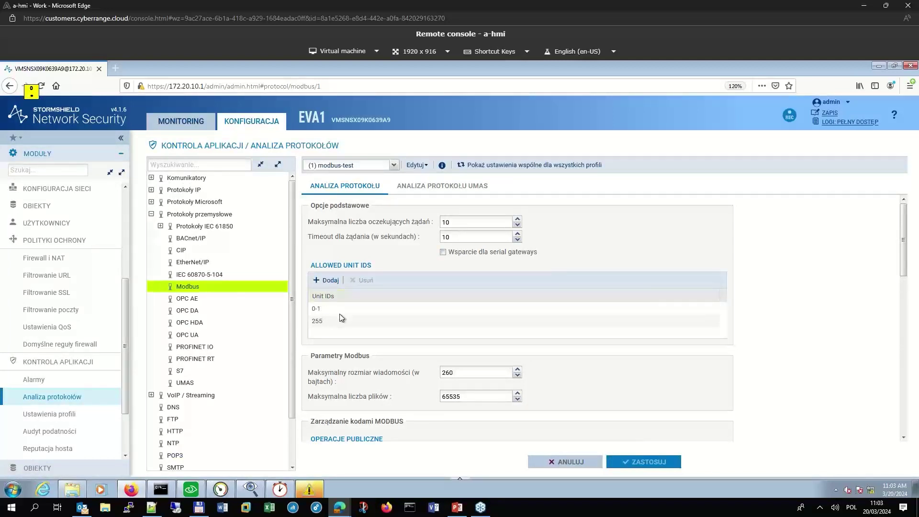
scroll(361, 325, "down", 10)
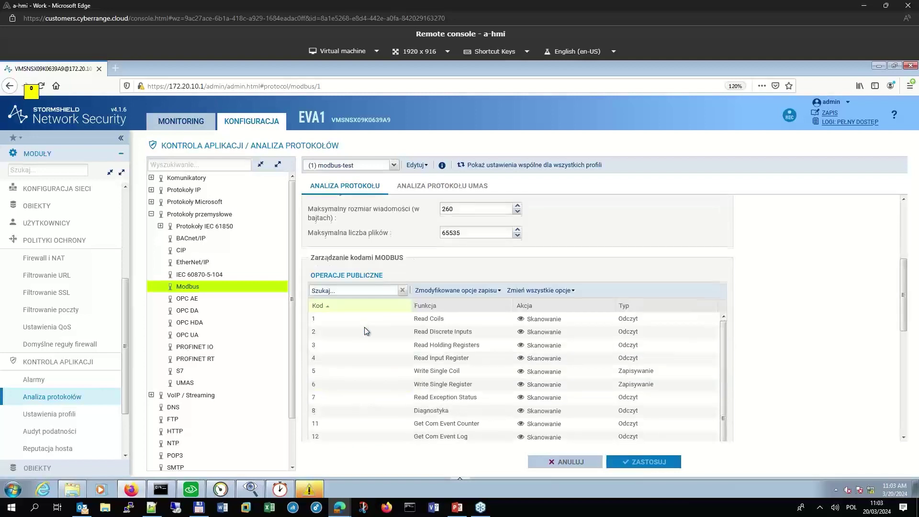
scroll(366, 338, "down", 5)
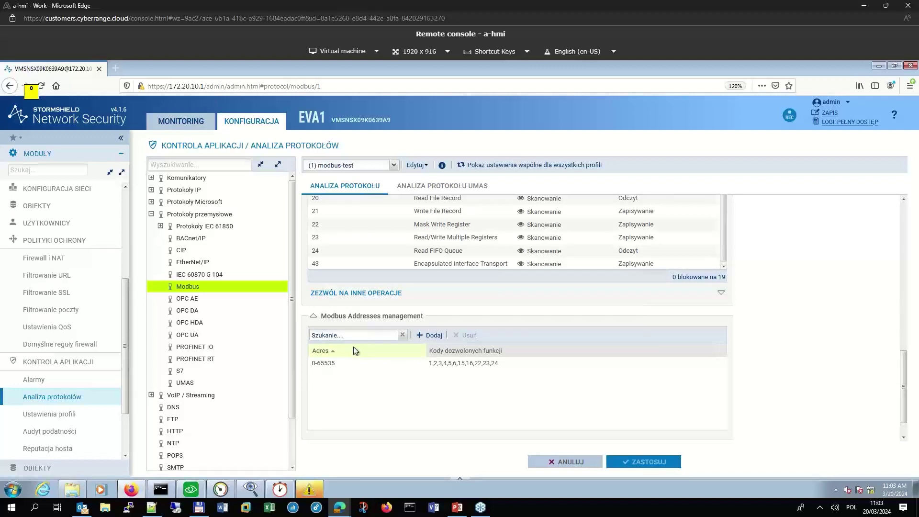
scroll(416, 347, "up", 8)
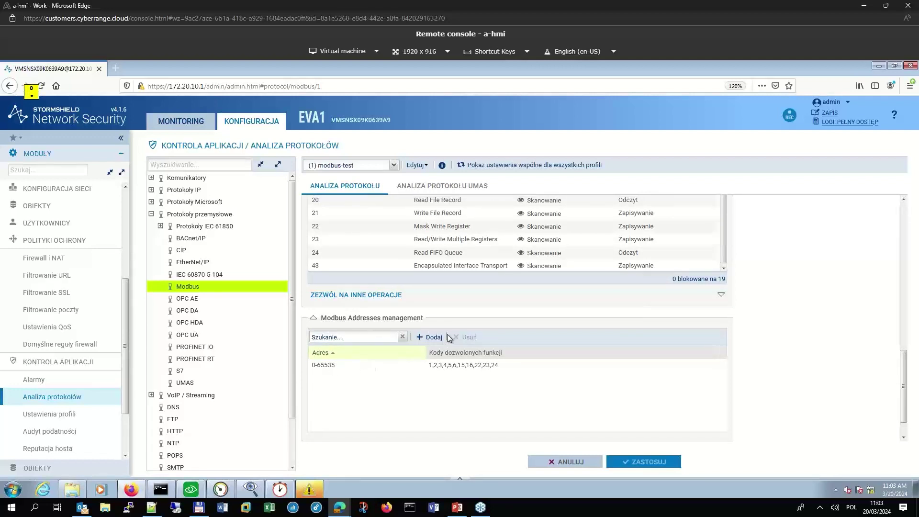
scroll(427, 267, "up", 3)
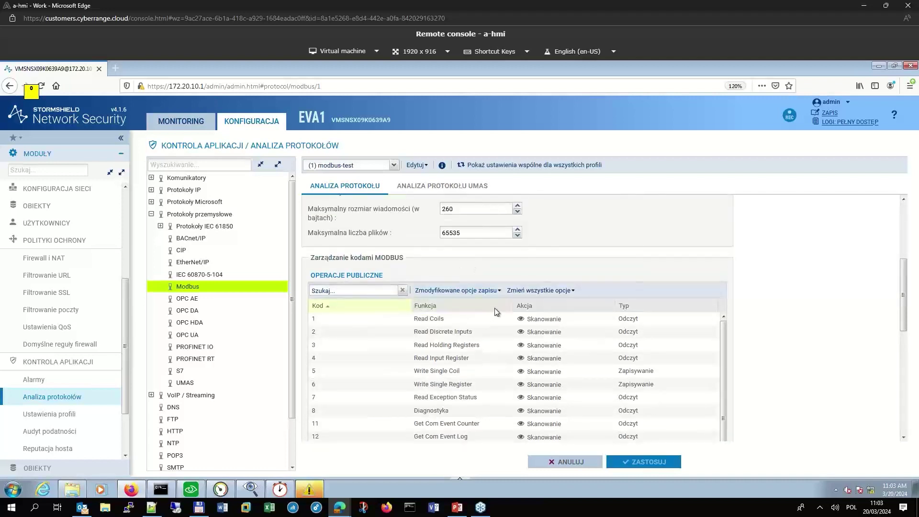
Set all public Modbus operations in the modbus-test profile to Zablokuj, and apply and save the change
left_click(572, 292)
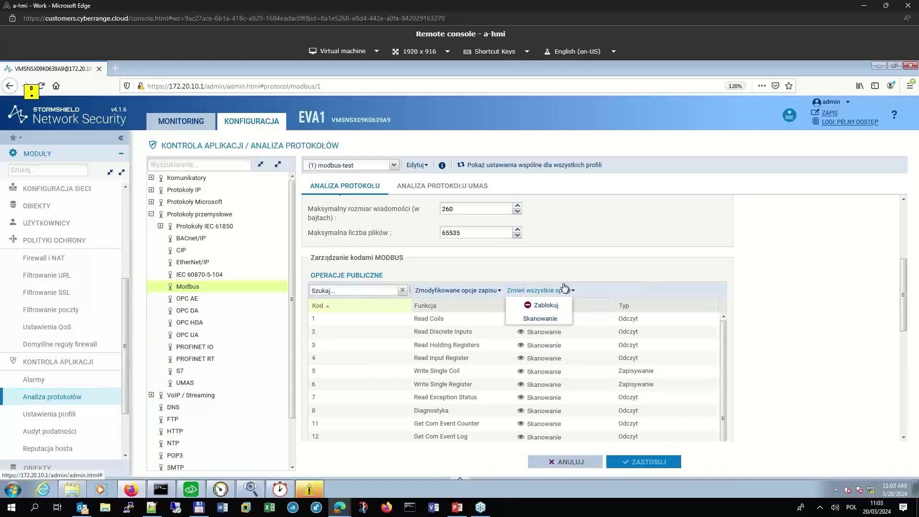
left_click(336, 166)
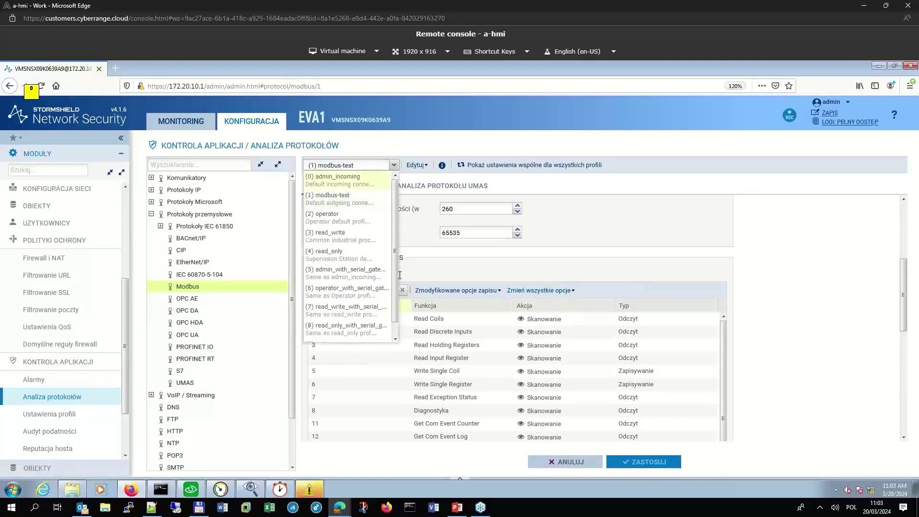
left_click(573, 291)
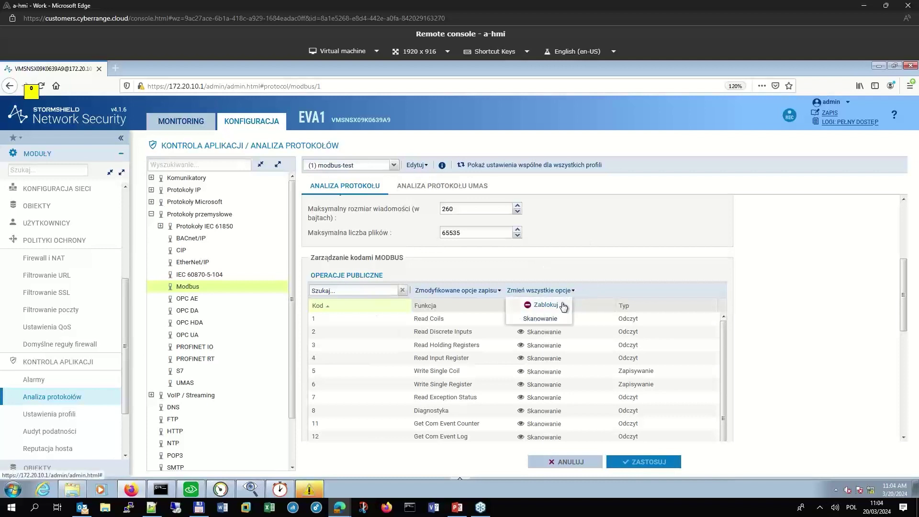
left_click(562, 305)
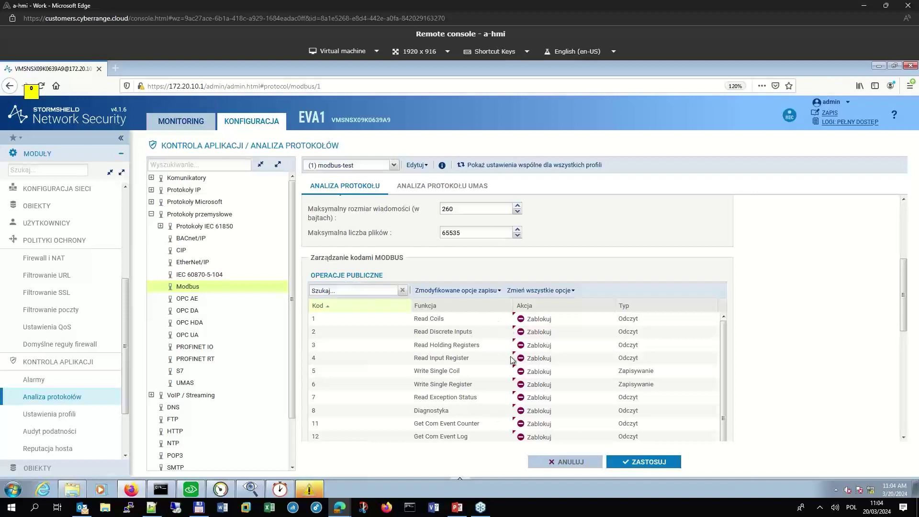
left_click(629, 467)
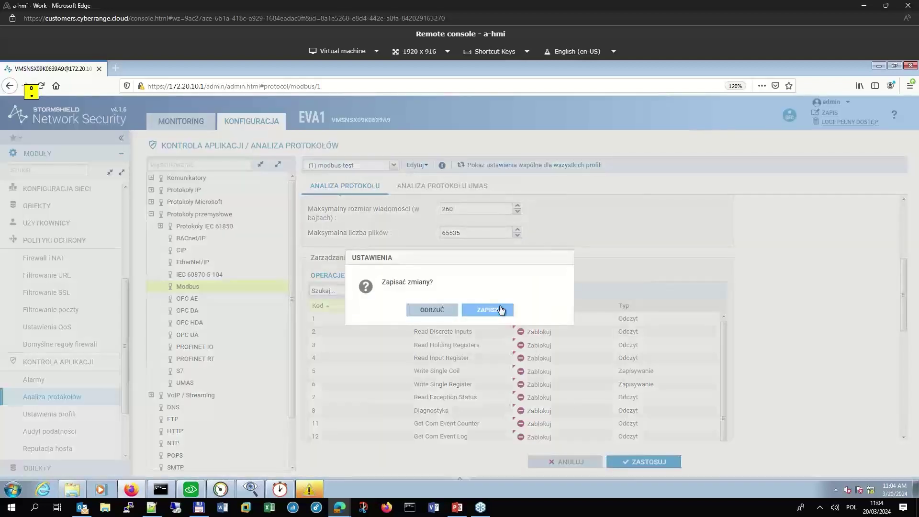
left_click(500, 308)
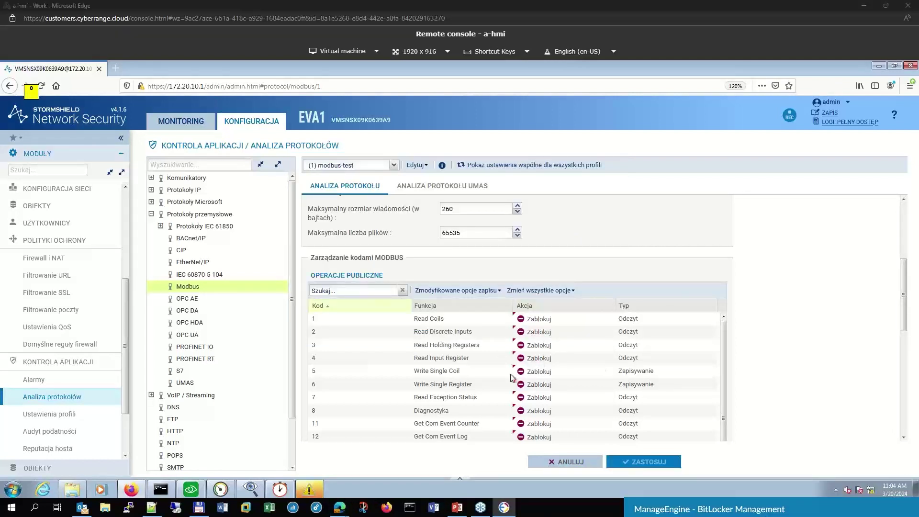
Open the IPS alarm configuration and filter the IPS_modbus profile's alarms by "modbus" to examine their actions
left_click(35, 380)
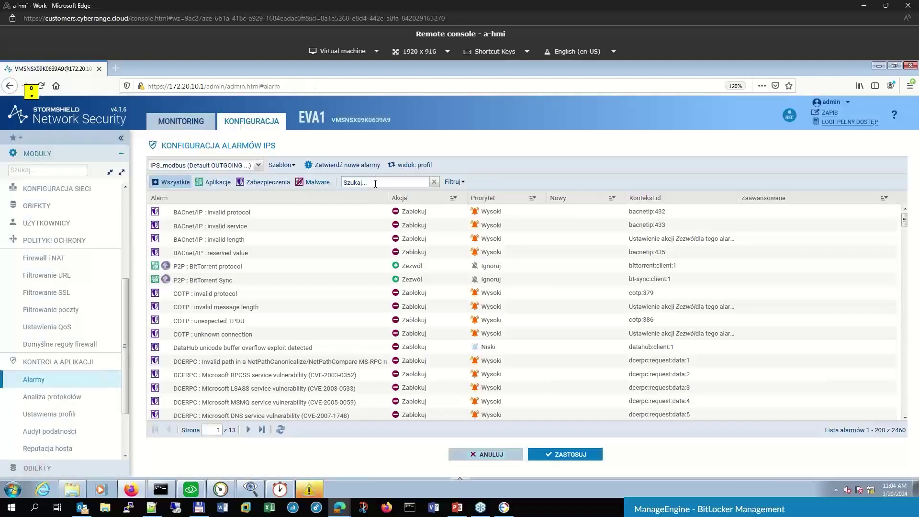
left_click(249, 166)
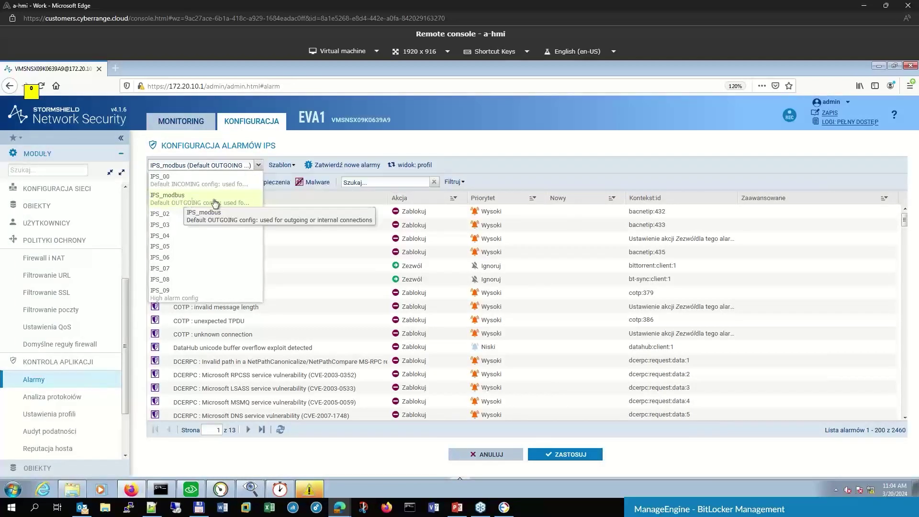
left_click(356, 183)
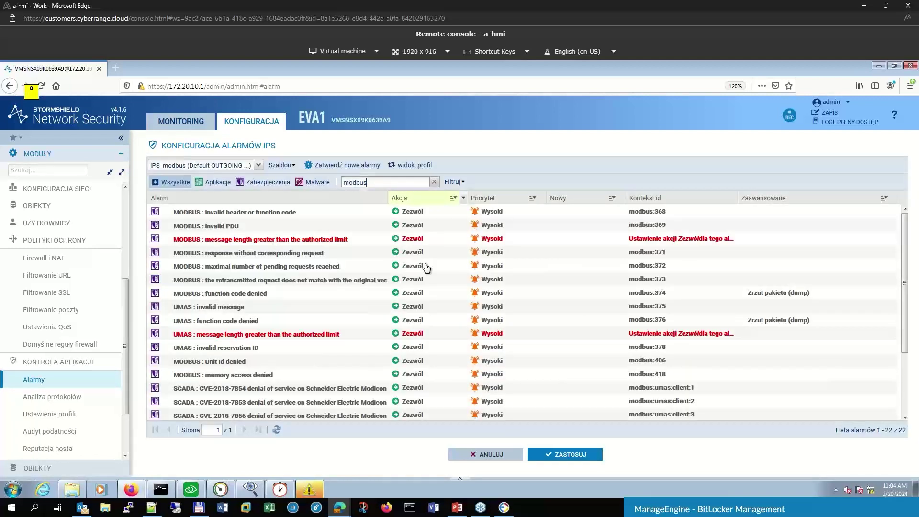
Open the alarm log in monitoring, group its entries by details (Szczegóły), and examine the Modbus function code denied groups
left_click(181, 122)
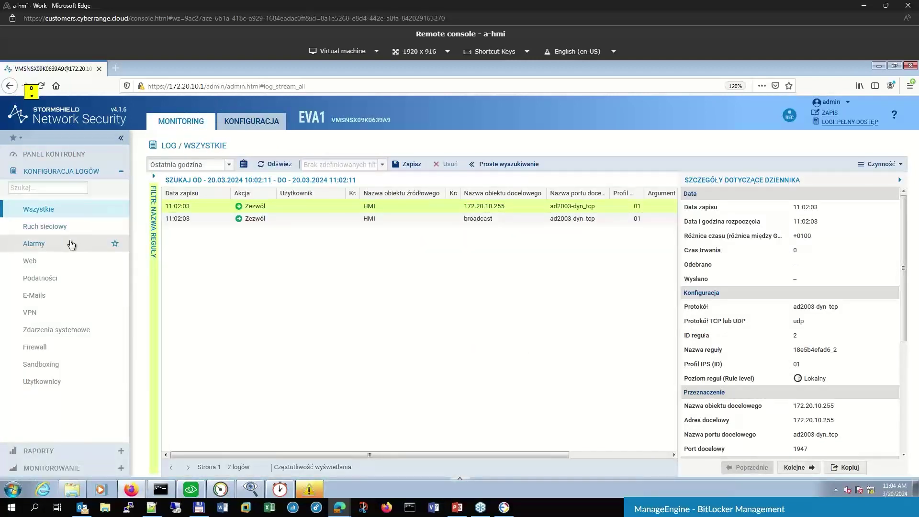
left_click(79, 243)
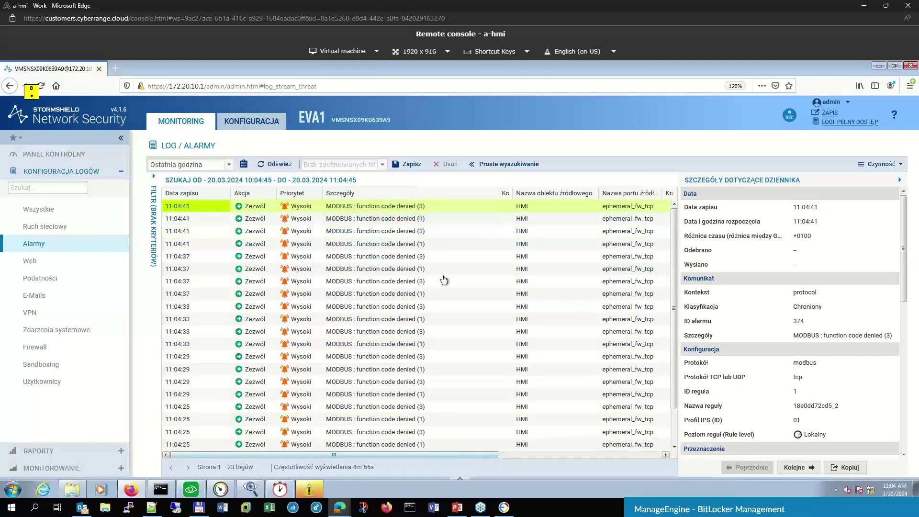
left_click(494, 194)
left_click(519, 223)
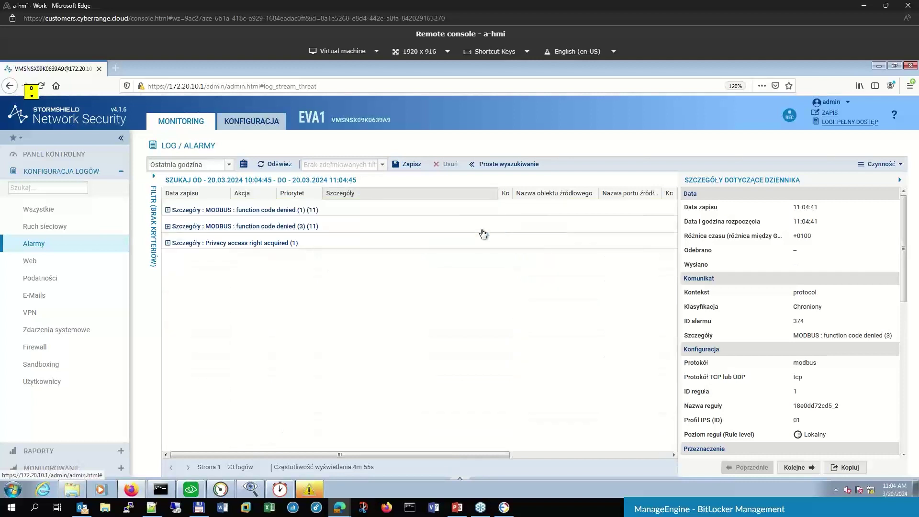
left_click(280, 216)
left_click(280, 213)
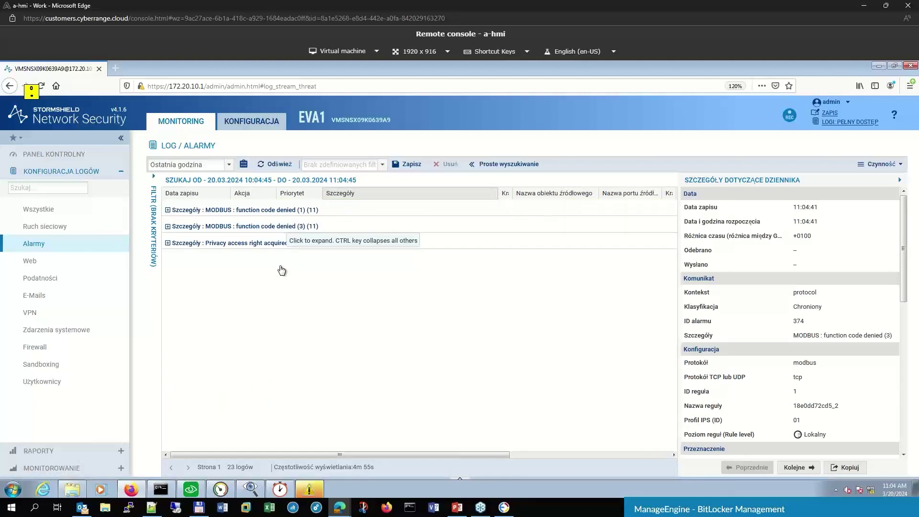
left_click(280, 227)
left_click(280, 227)
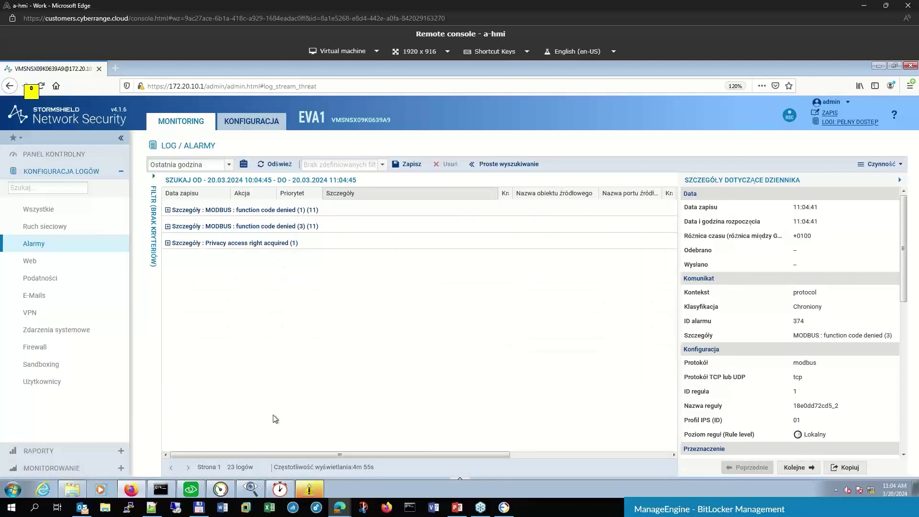
Switch to the Supervise HMI, set the system to Manual mode, turn the pump off, and open Valve 1 and Valve 2
mouse_move(254, 486)
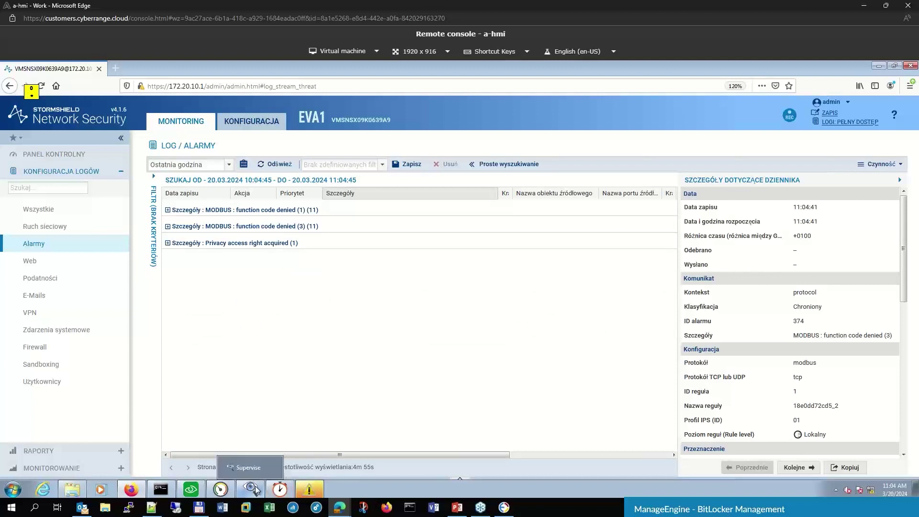
left_click(254, 467)
left_click(590, 238)
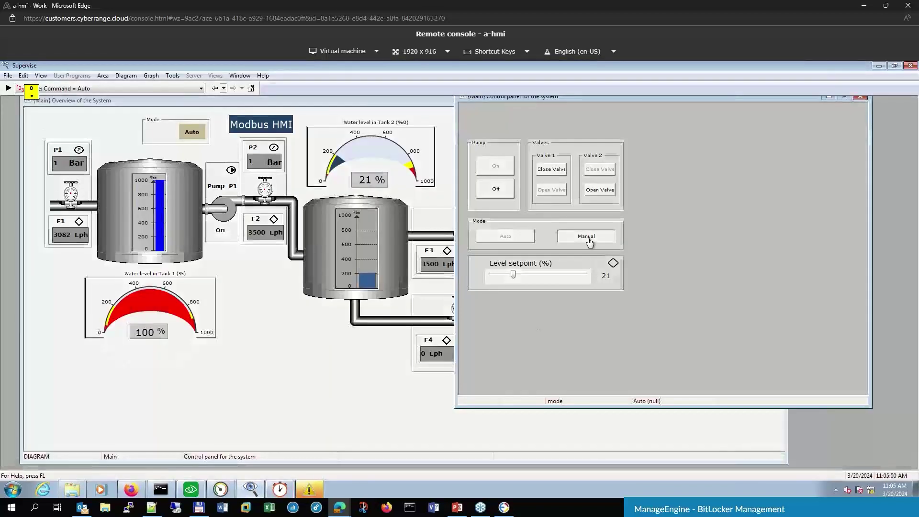
left_click(496, 189)
left_click(551, 191)
left_click(610, 192)
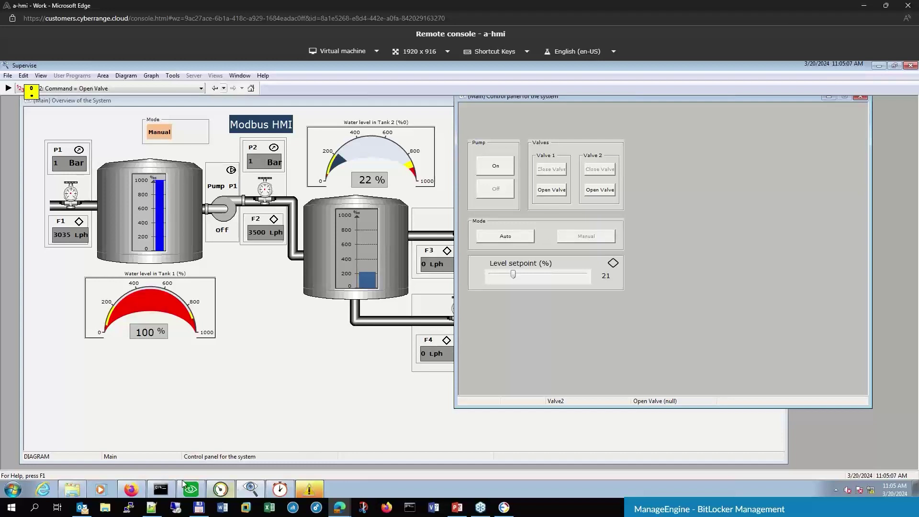
Return to the firewall's alarm log in Firefox, refresh it, and inspect the group for denied Modbus function code 6
mouse_move(133, 486)
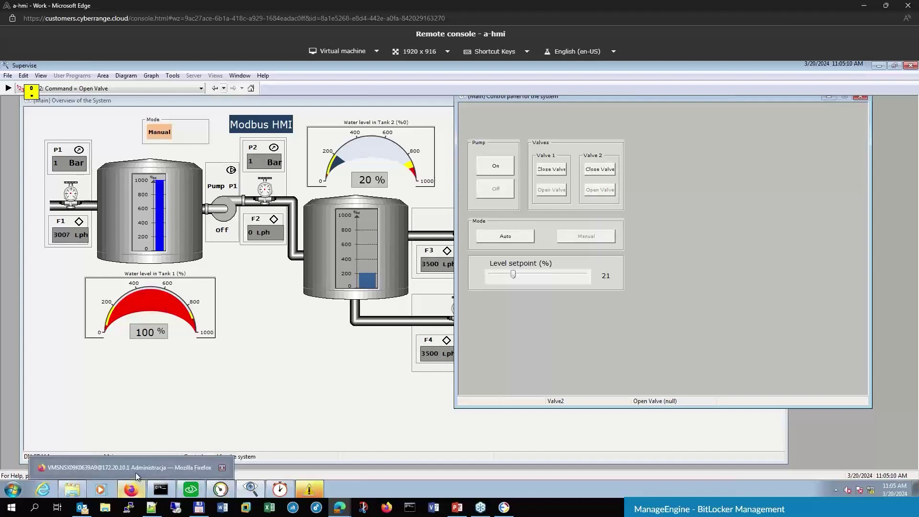
left_click(138, 465)
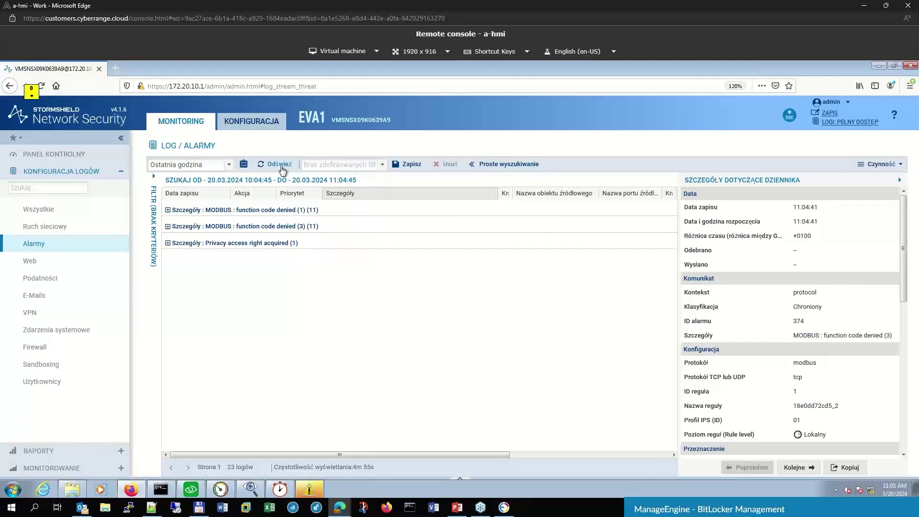
left_click(280, 164)
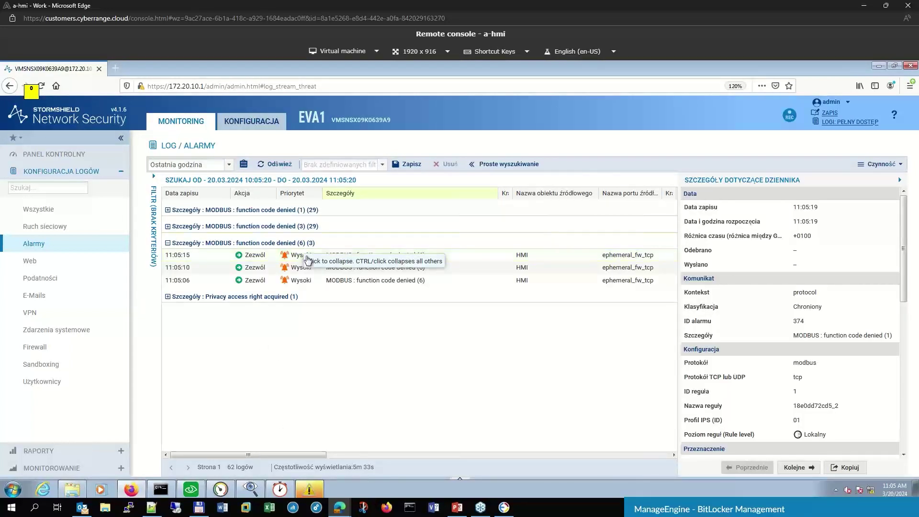
left_click(302, 243)
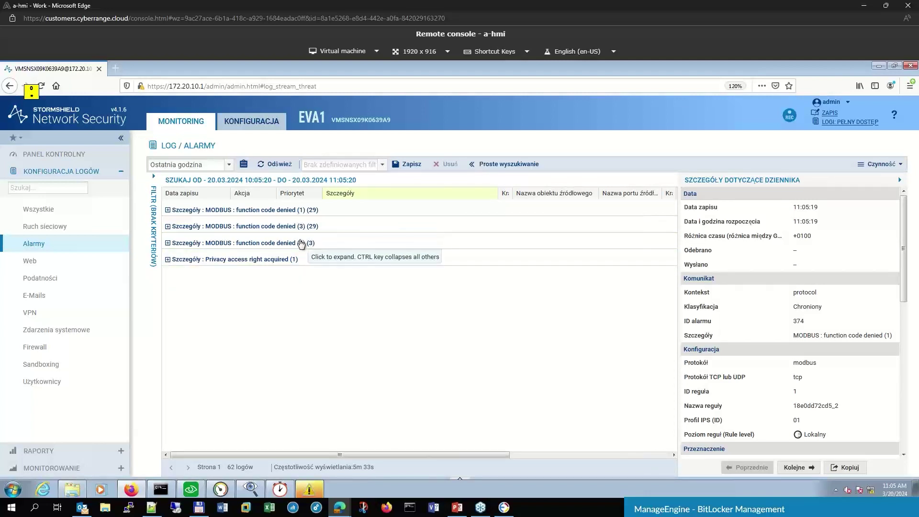
Reopen the modbus-test profile in the Modbus protocol analysis configuration and set function code 1 (Read Coils) to Skanowanie
left_click(256, 125)
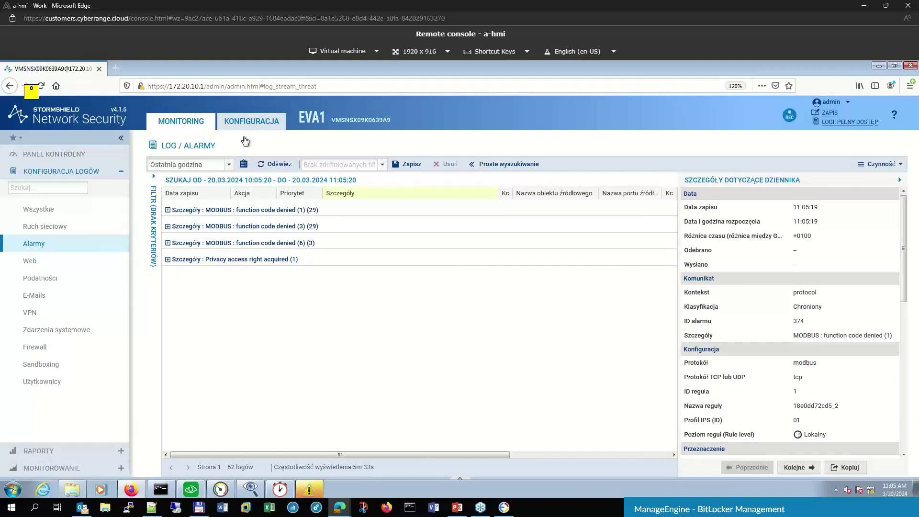
left_click(73, 398)
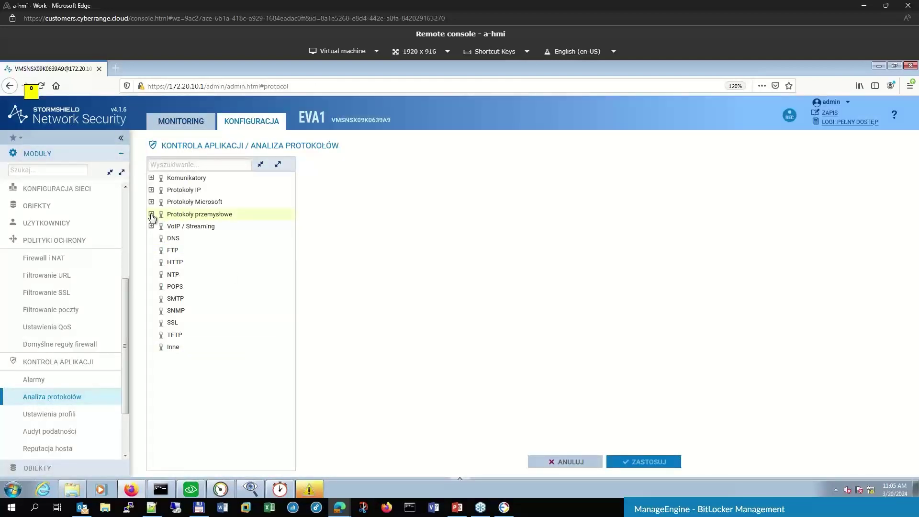
left_click(152, 215)
left_click(186, 286)
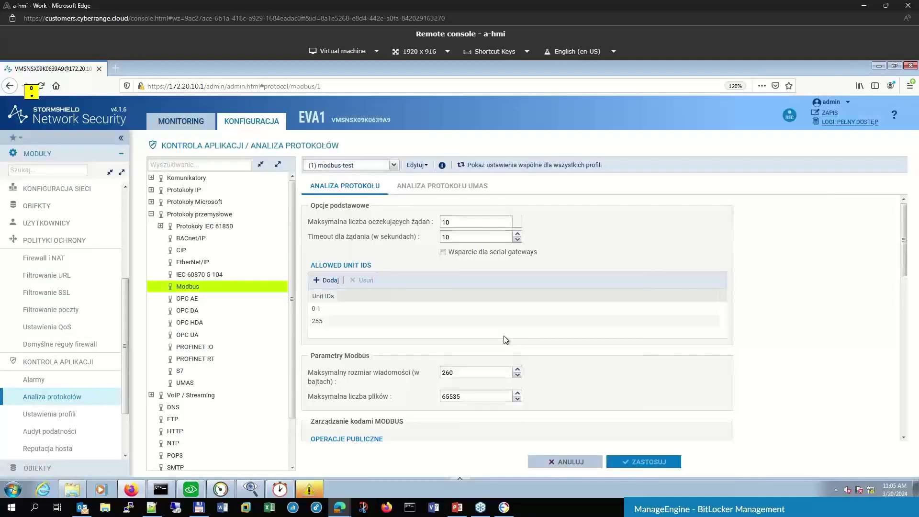
scroll(515, 363, "down", 3)
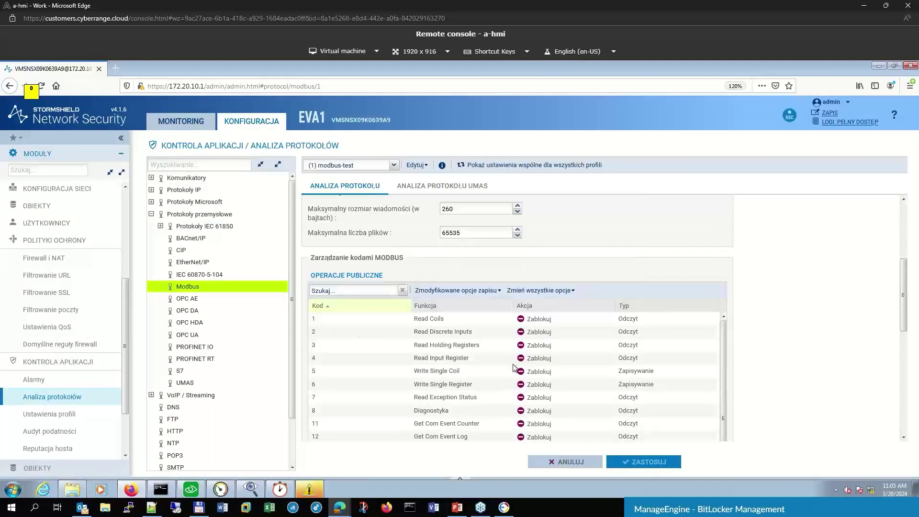
left_click(536, 321)
left_click(537, 321)
left_click(541, 345)
Set function codes 3 (Read Holding Registers) and 6 (Write Single Register) to Skanowanie
left_click(541, 346)
left_click(542, 345)
left_click(548, 371)
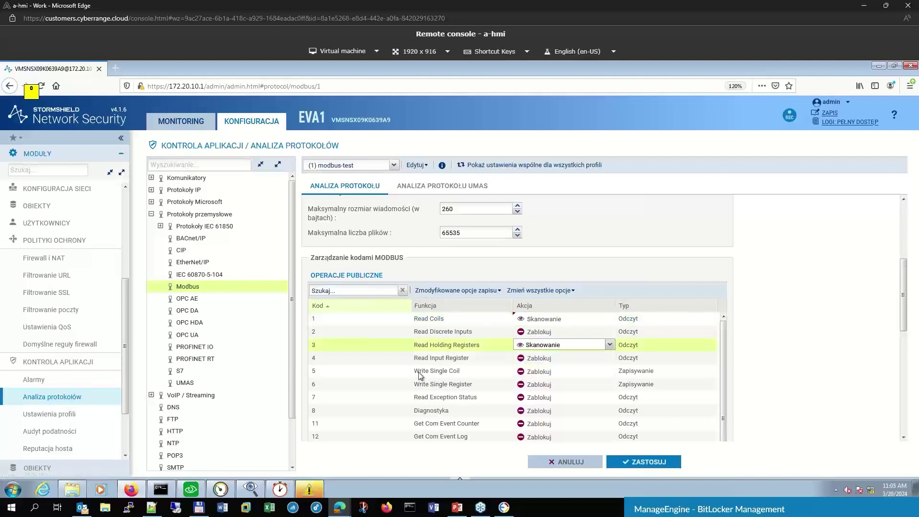
left_click(543, 386)
left_click(543, 385)
left_click(537, 410)
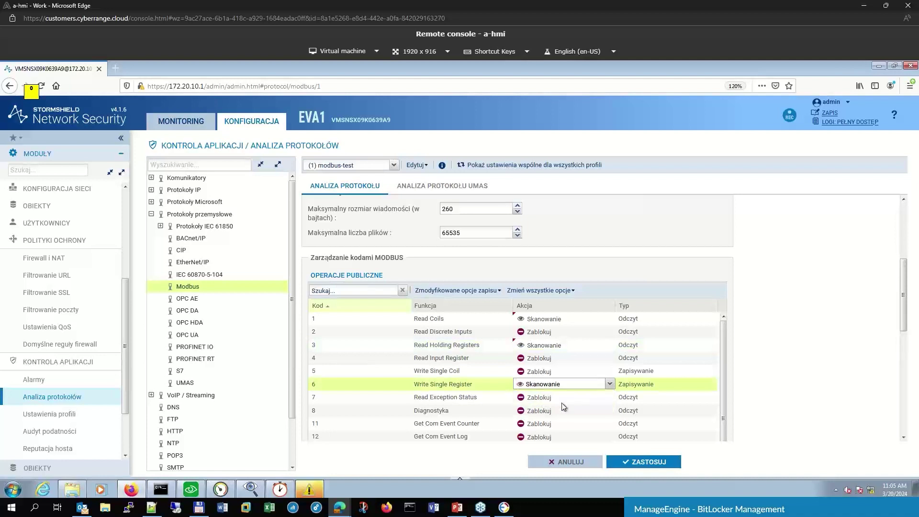
Save the function code changes to the modbus-test profile and refresh the firewall's alarm log
left_click(635, 462)
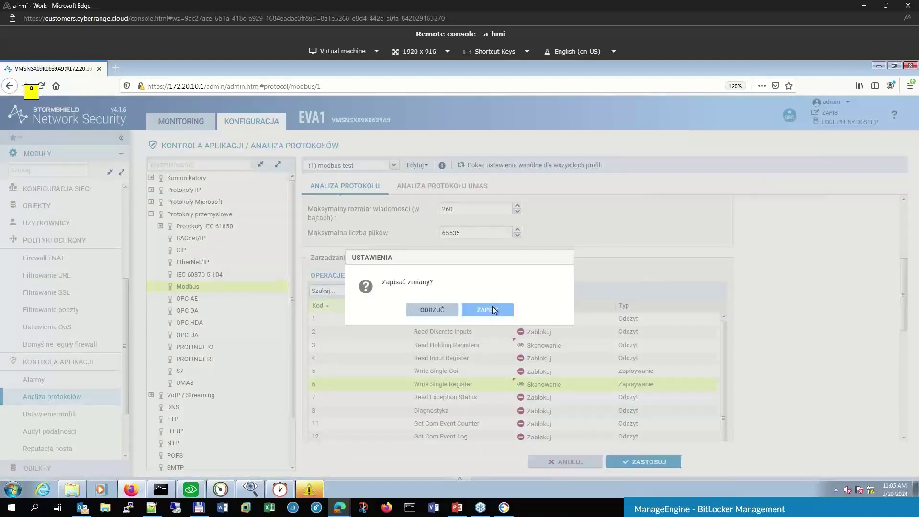
left_click(492, 309)
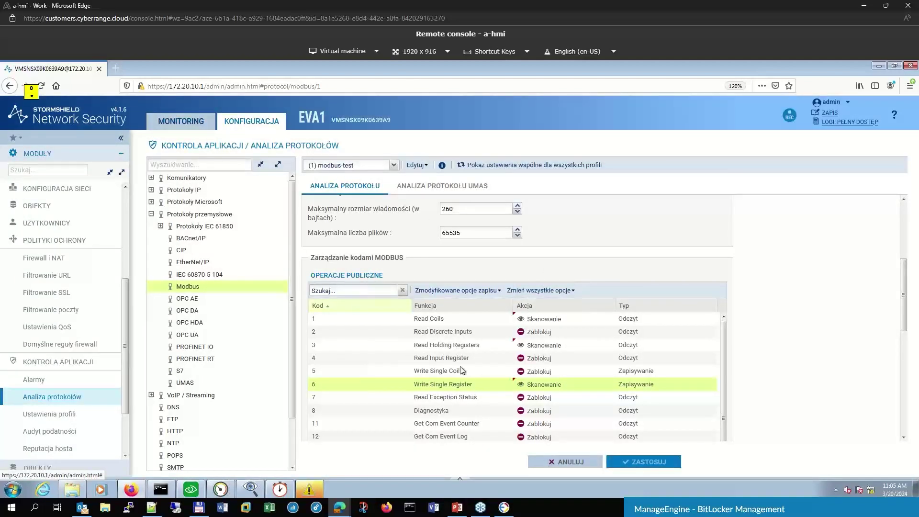
left_click(204, 125)
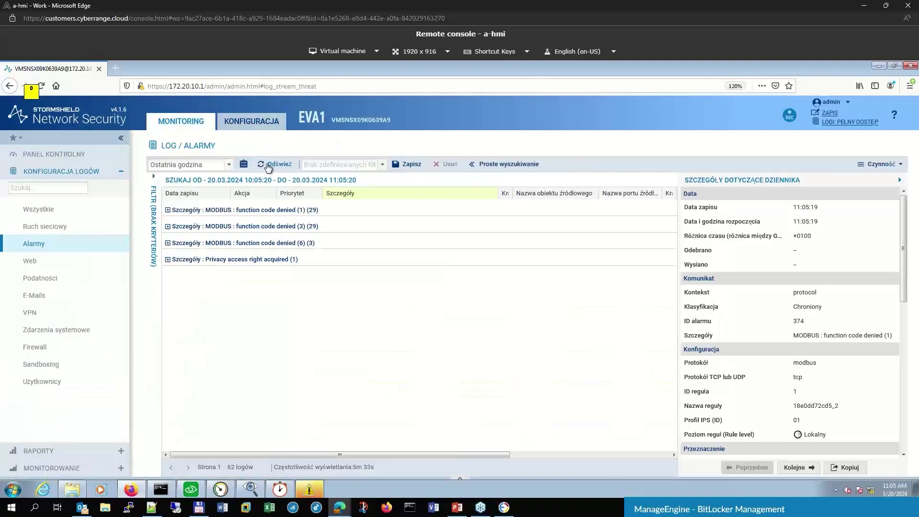
left_click(275, 164)
left_click(276, 164)
Open the IPS alarm configuration for the IPS_modbus profile and filter the alarms by "modbus"
left_click(249, 125)
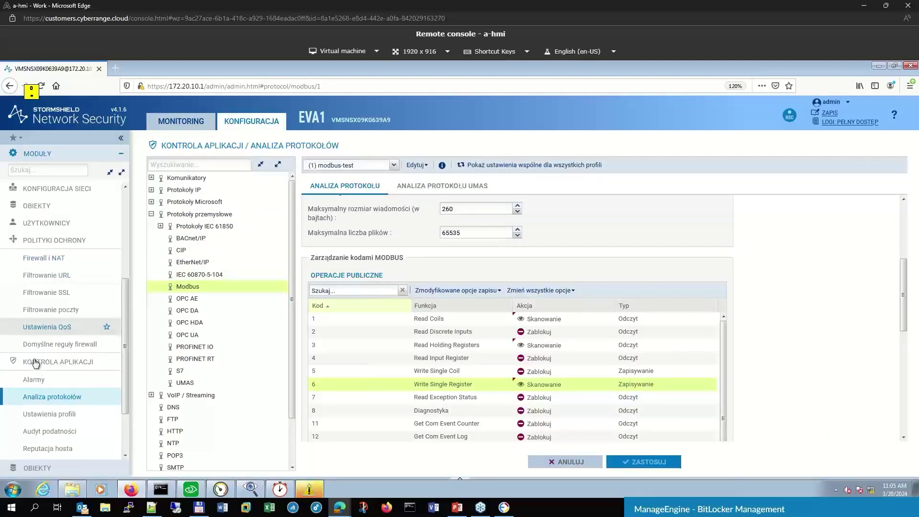
left_click(38, 381)
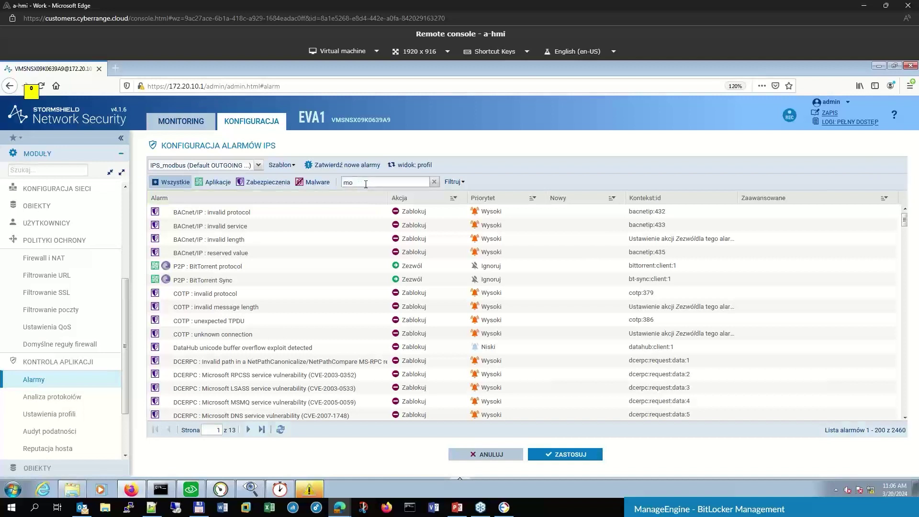
left_click(366, 183)
type("modbus")
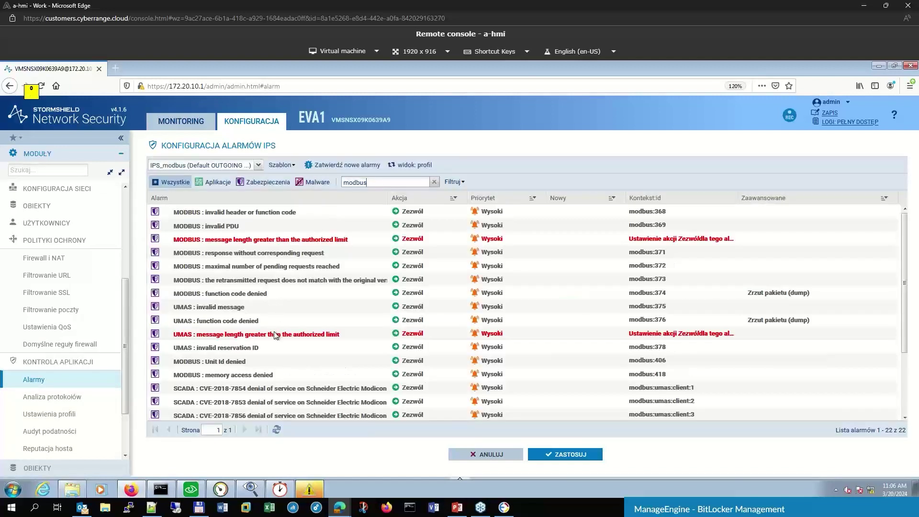
left_click(236, 324)
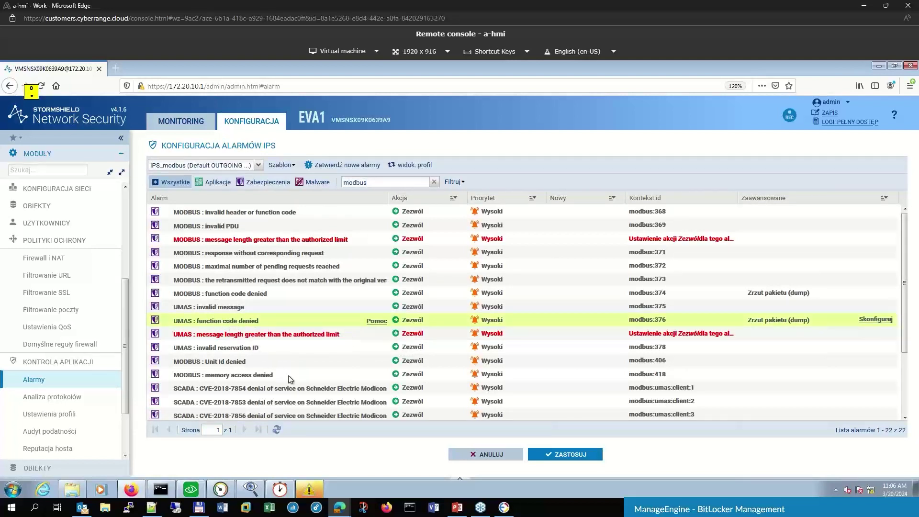
scroll(288, 376, "down", 3)
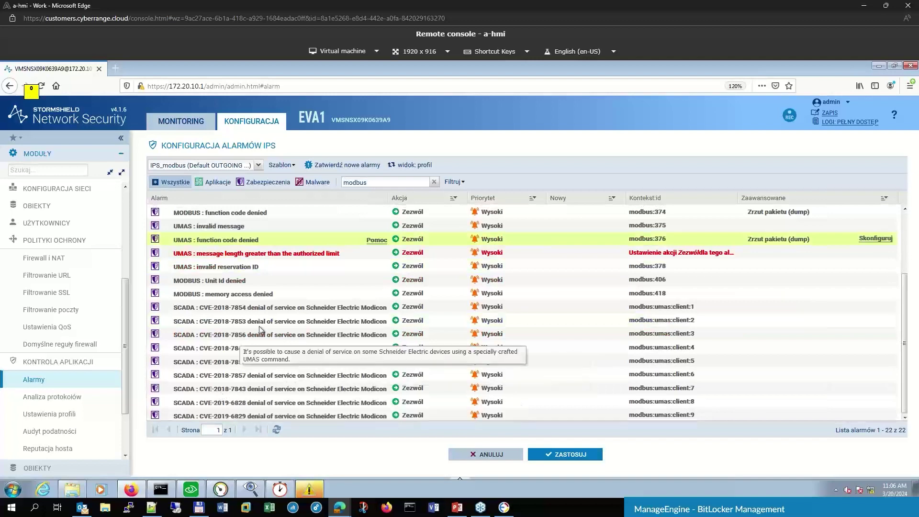
scroll(259, 220, "up", 3)
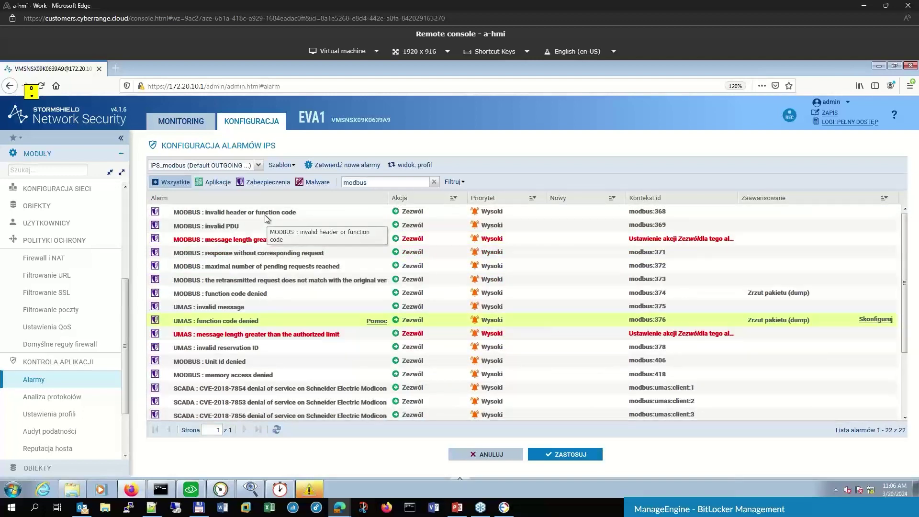
Set the action of all filtered alarms, from the MODBUS entries to the SCADA ones, to Blokuj and save the changes
left_click(262, 214)
scroll(332, 287, "down", 3)
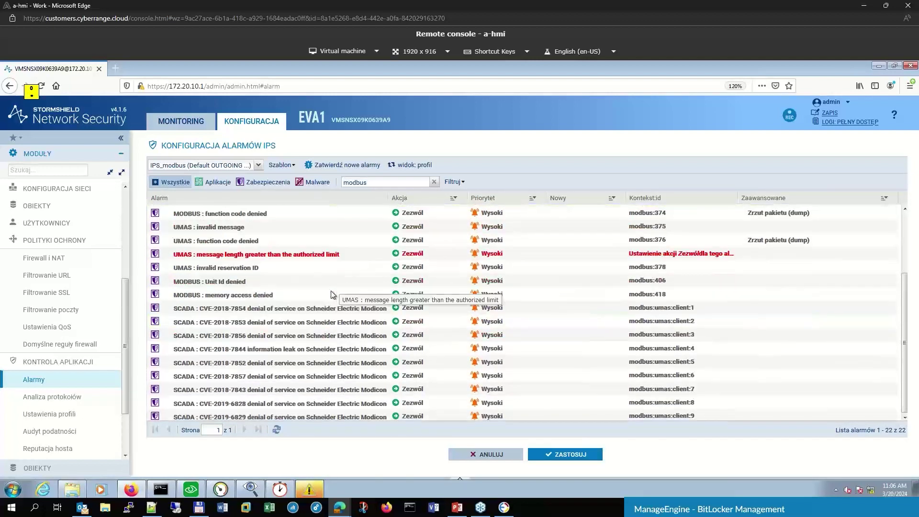
left_click(314, 415, "shift")
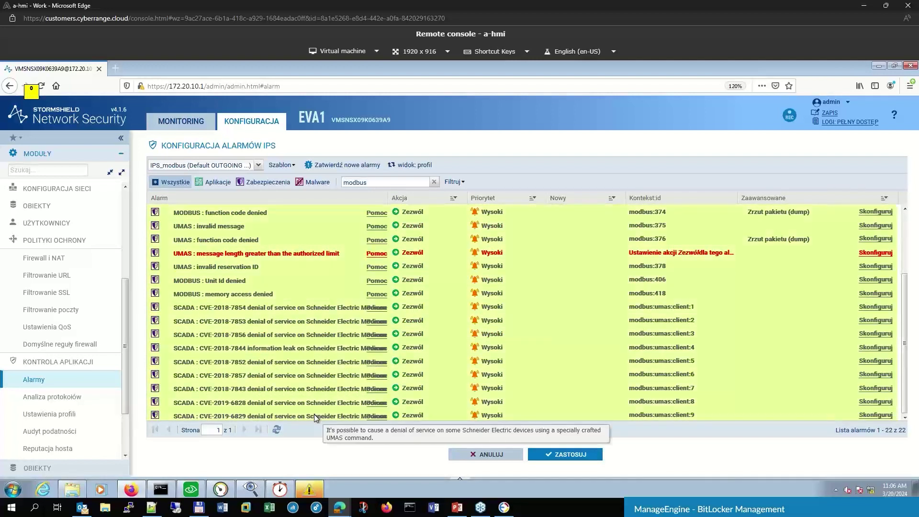
left_click(454, 201)
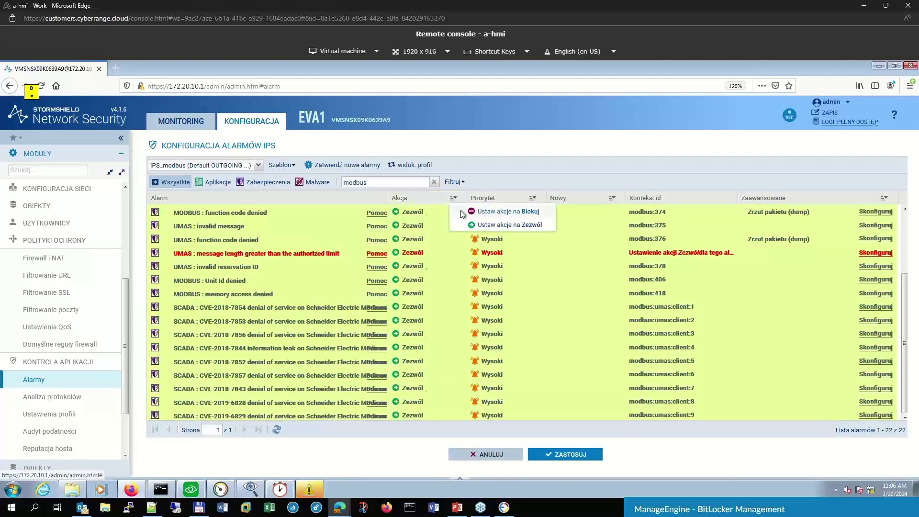
left_click(493, 219)
left_click(550, 453)
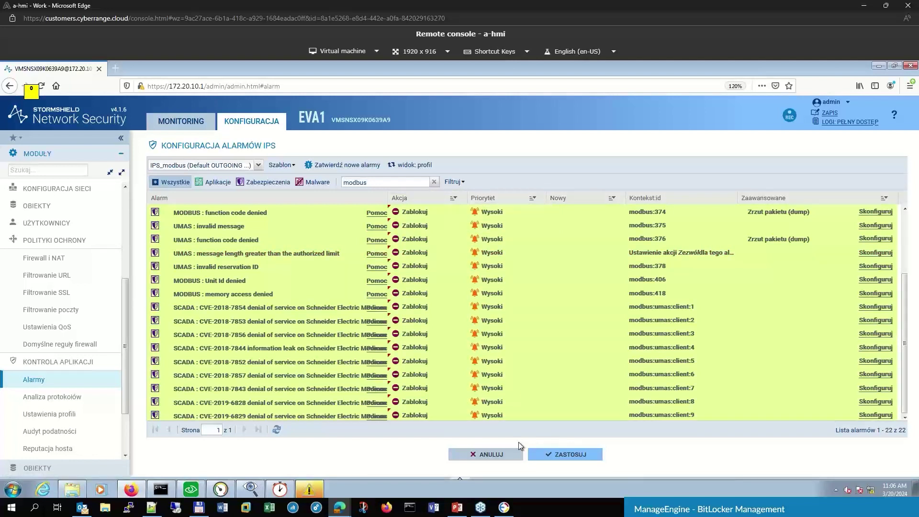
key("Return")
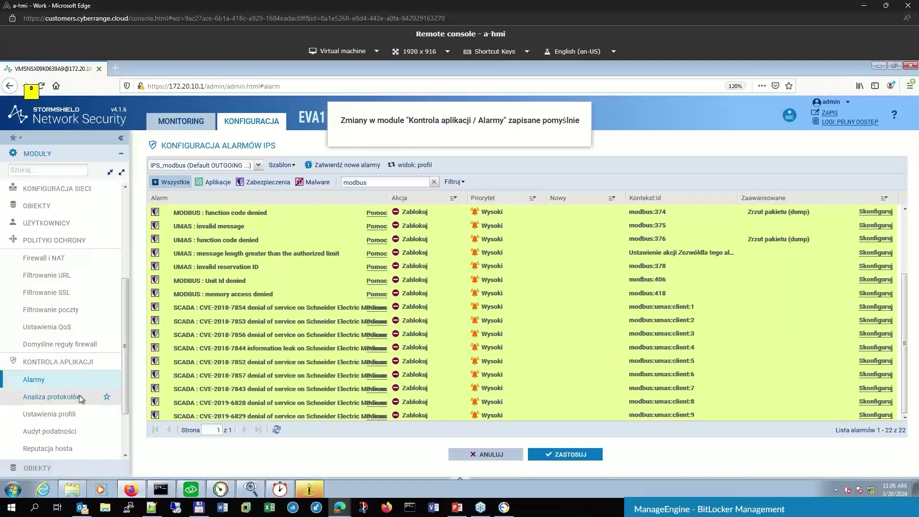
Reopen the Modbus protocol analysis and review the function code actions in the modbus-test profile
left_click(81, 397)
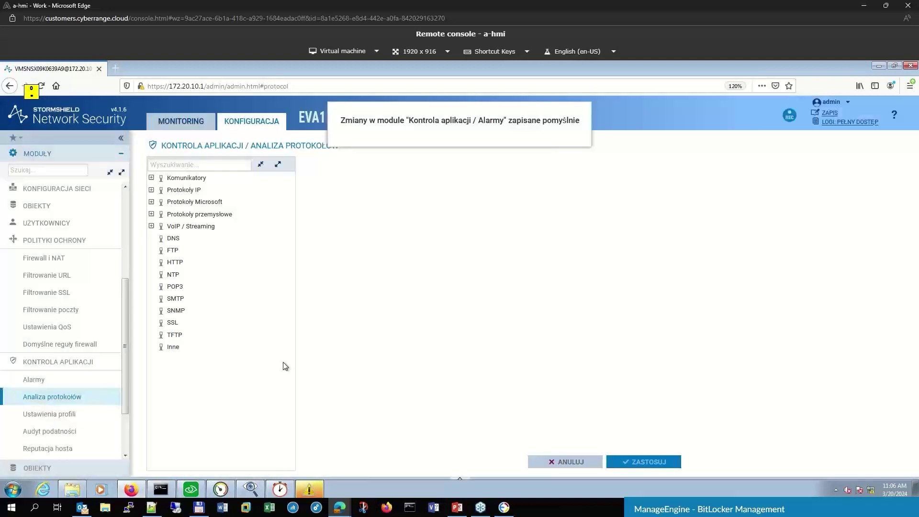
left_click(151, 214)
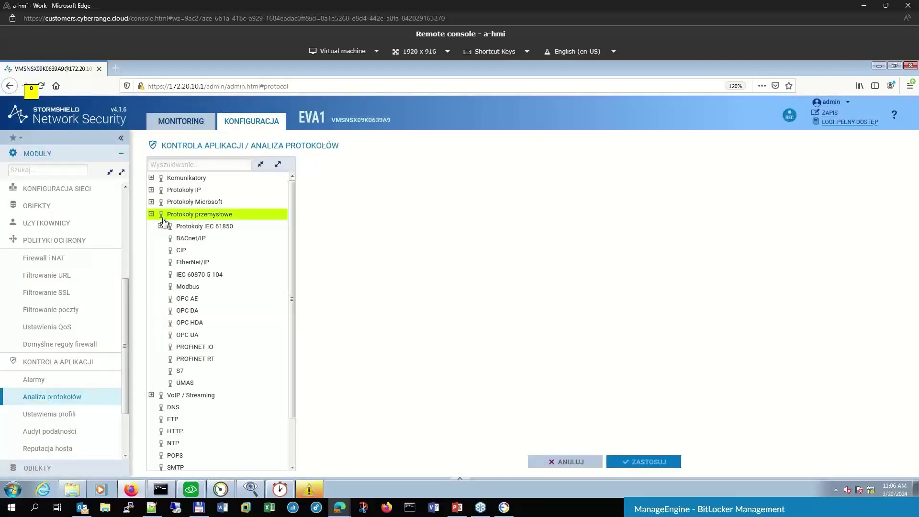
left_click(197, 287)
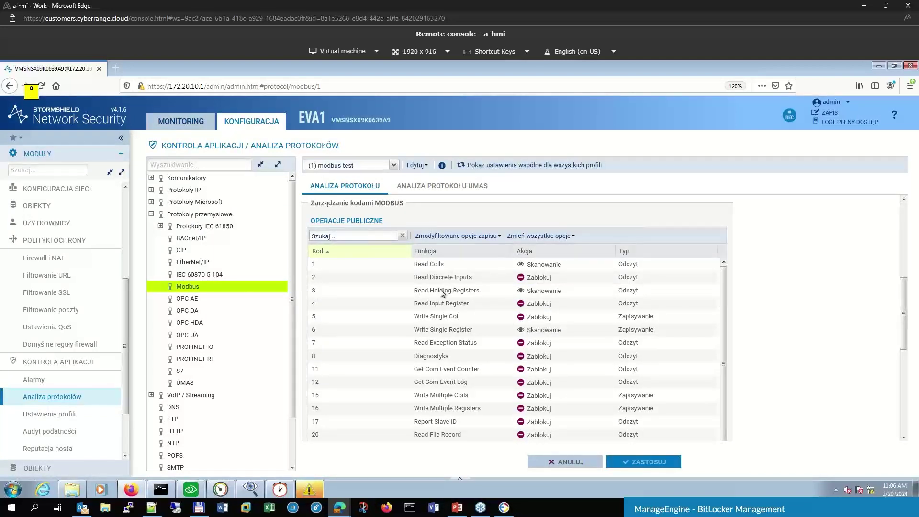
Refresh the alarm log and check the Firewall i NAT rules of the Infrasec policy
left_click(198, 125)
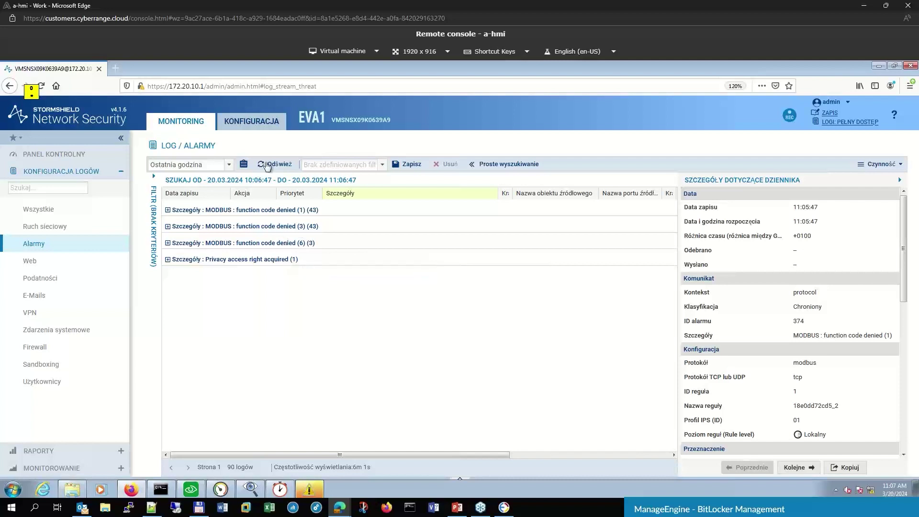
left_click(266, 126)
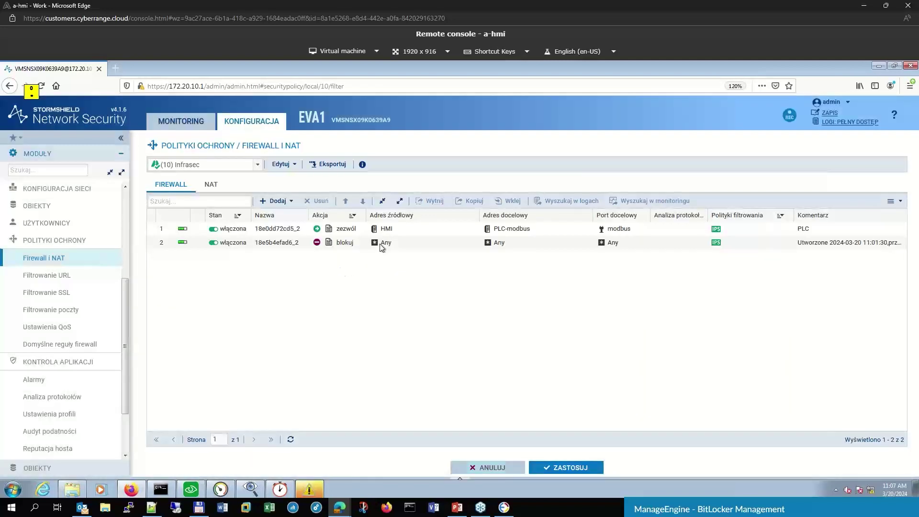
left_click(190, 127)
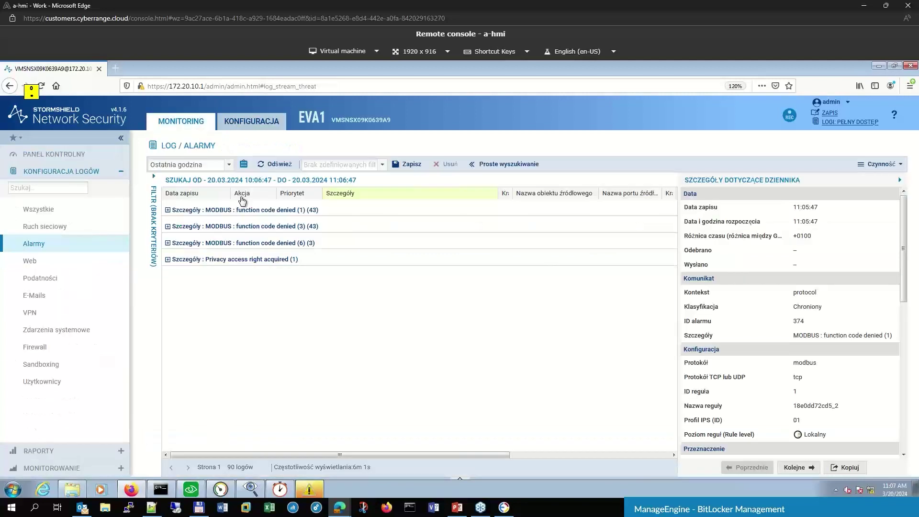
Expand the alarm group for denied Modbus function code 6 and inspect the packet dump column of its entries
left_click(280, 244)
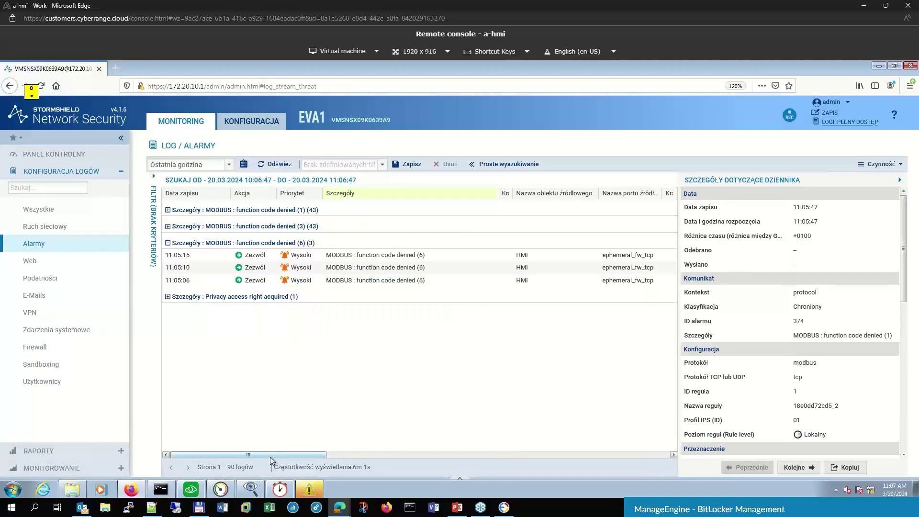
scroll(269, 456, "right", 1)
scroll(320, 460, "right", 5)
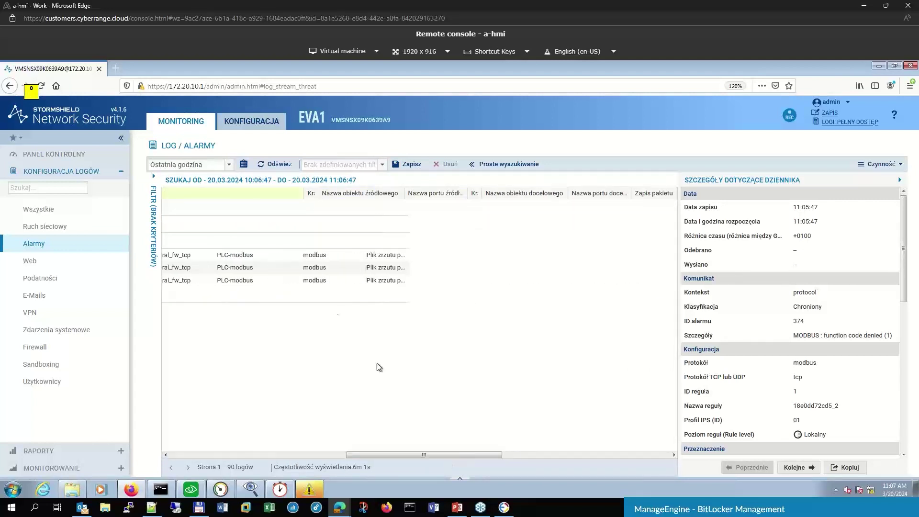
left_click(391, 258)
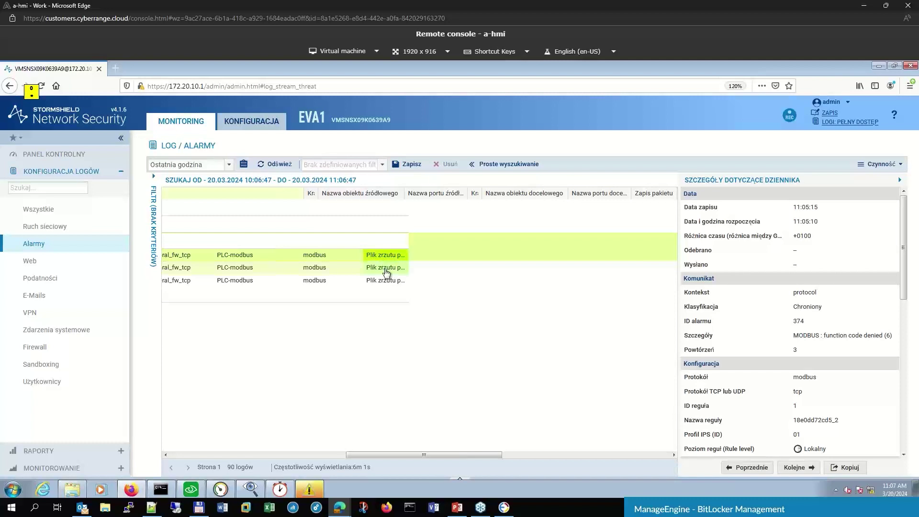
left_click(386, 268)
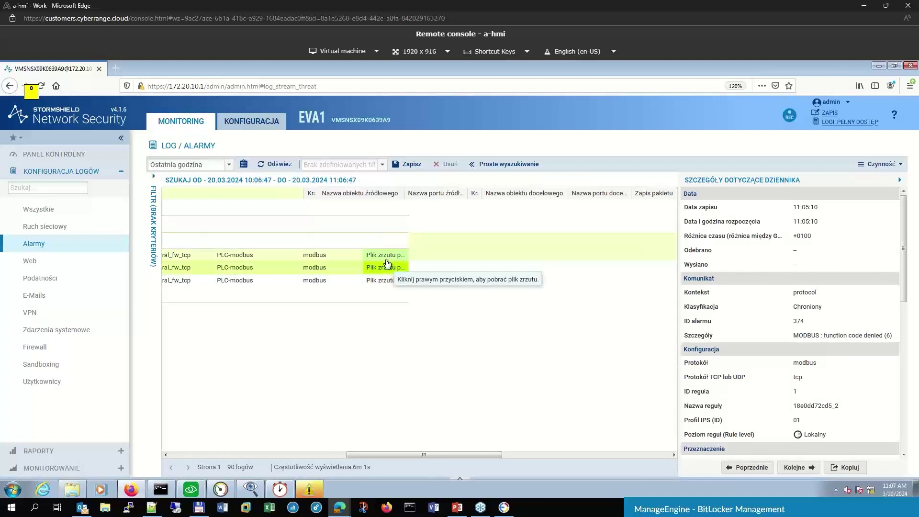
Export the packets of the 11:05:15 function code 6 alarm and open the capture file in Wireshark
left_click(387, 259)
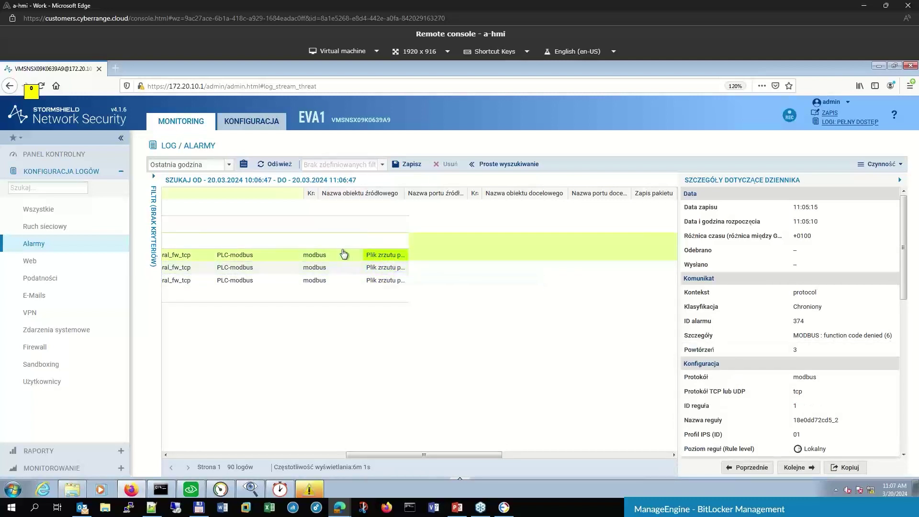
right_click(393, 260)
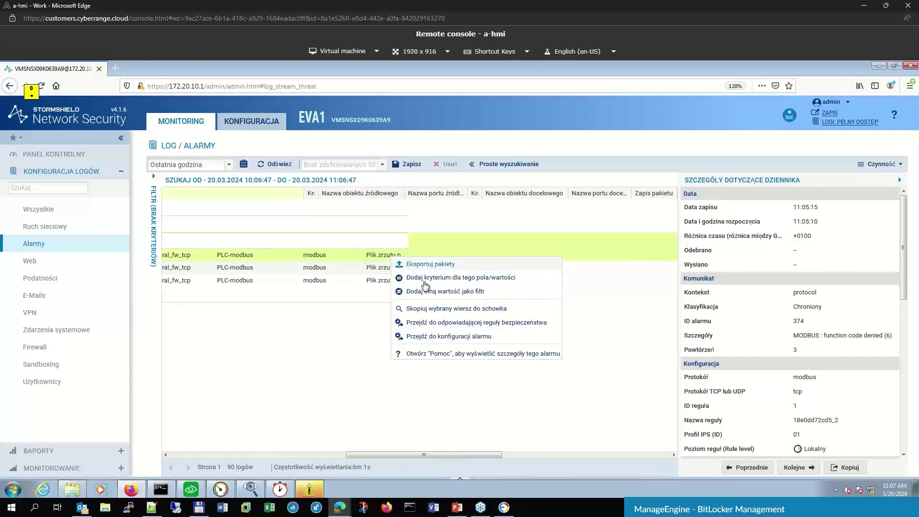
left_click(426, 265)
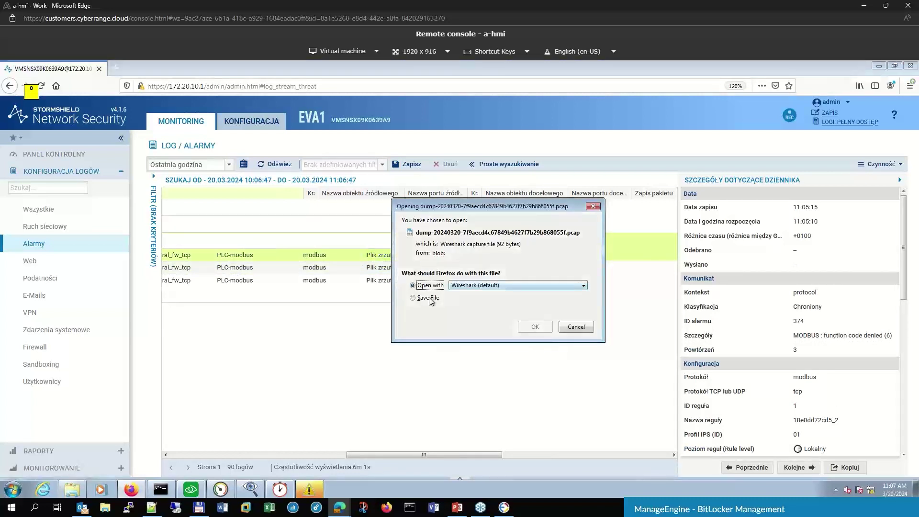
left_click(527, 327)
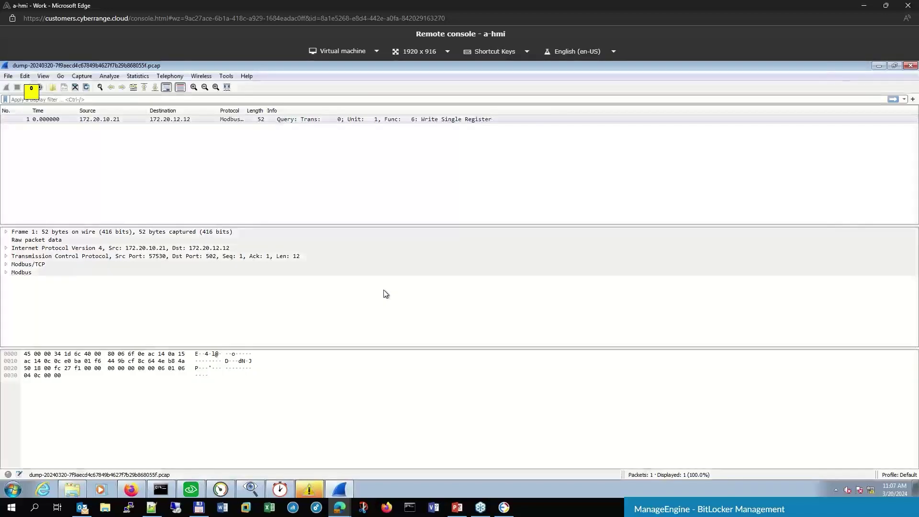
Examine the packet's Modbus/TCP and Modbus layers, including the function code, reference number and data
double_click(22, 272)
left_click(56, 289)
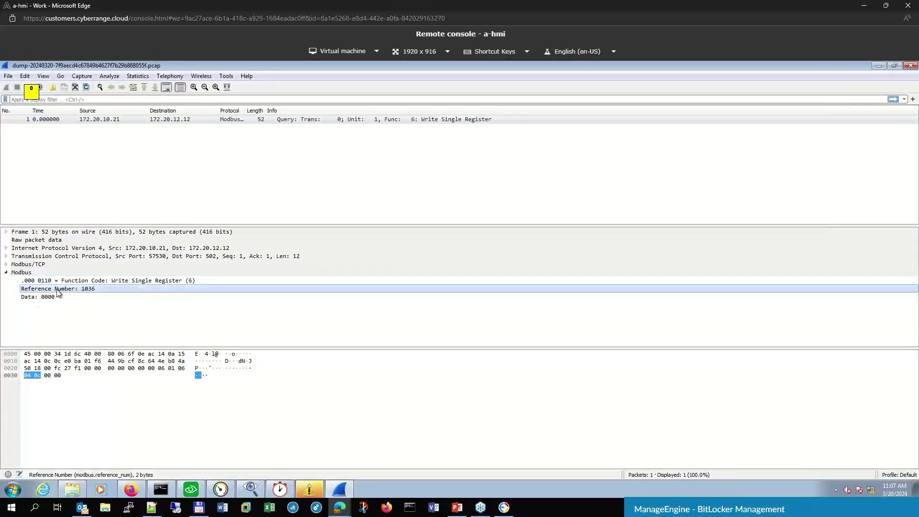
double_click(20, 264)
left_click(193, 313)
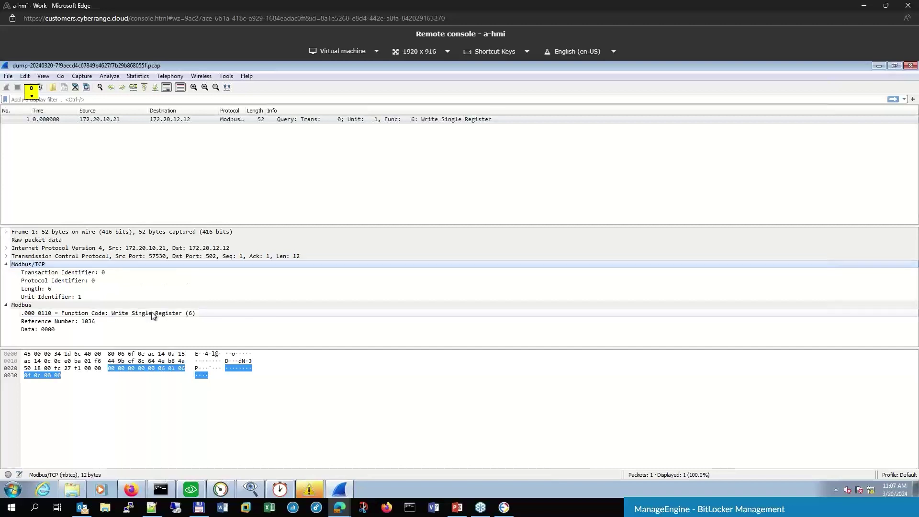
left_click(95, 322)
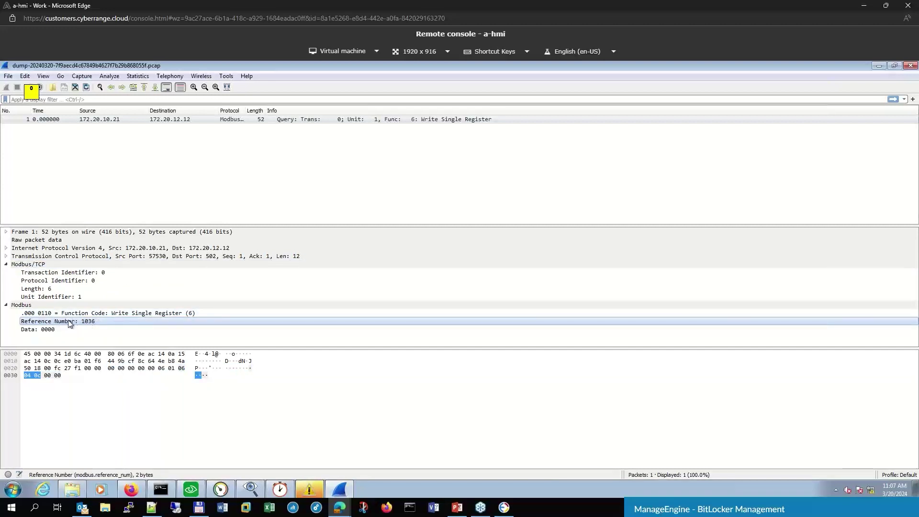
left_click(49, 330)
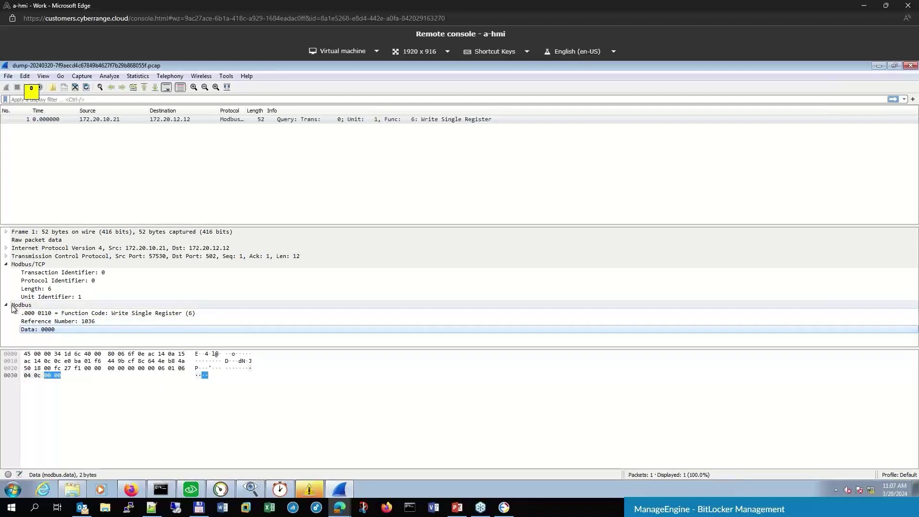
left_click(7, 265)
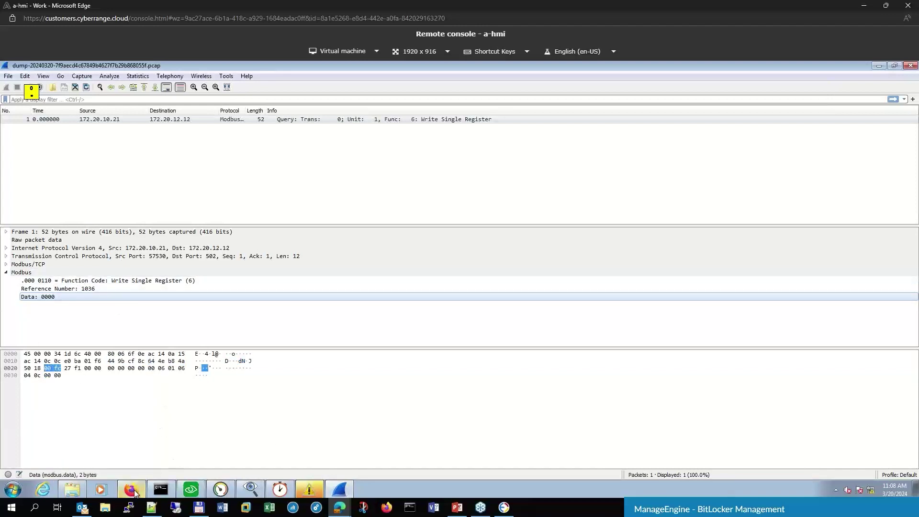
Switch back to the firewall's alarm log in Firefox and narrow the Szczegóły column
left_click(146, 466)
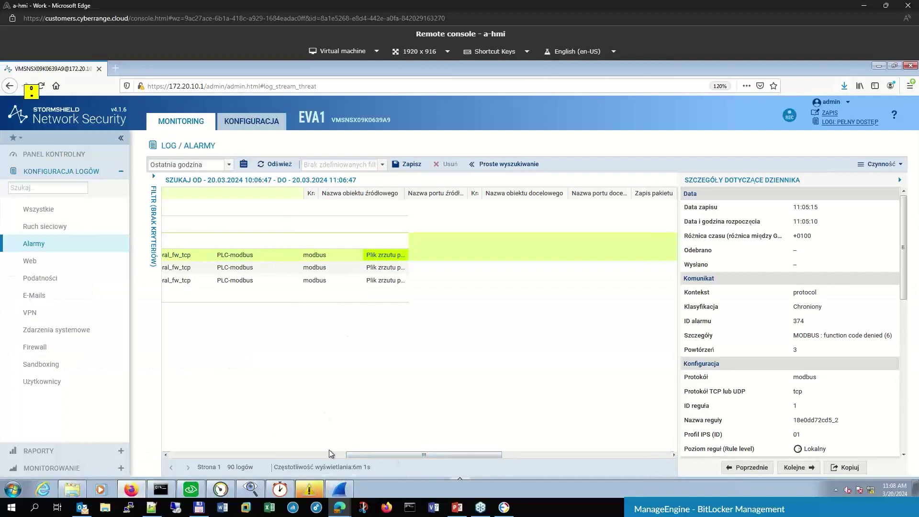
left_click_drag(351, 454, 146, 449)
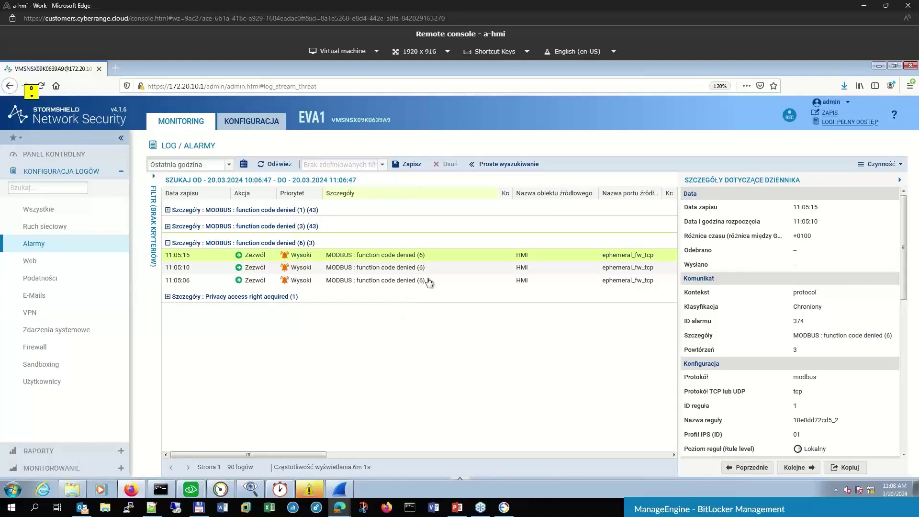
left_click_drag(508, 193, 460, 192)
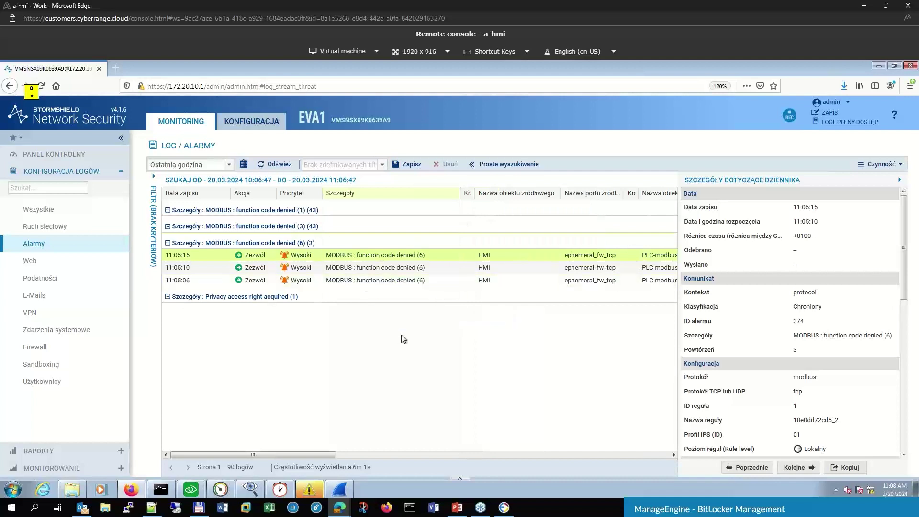